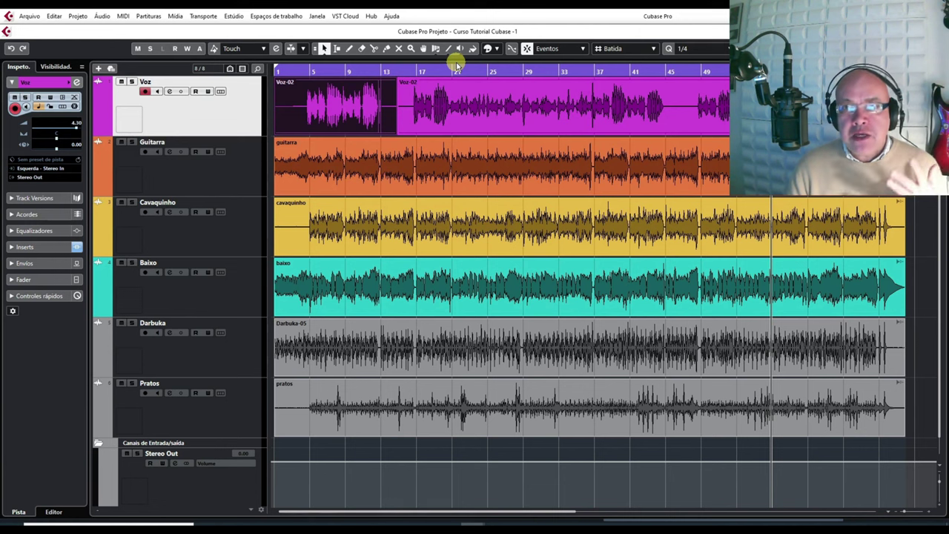
pyautogui.click(324, 49)
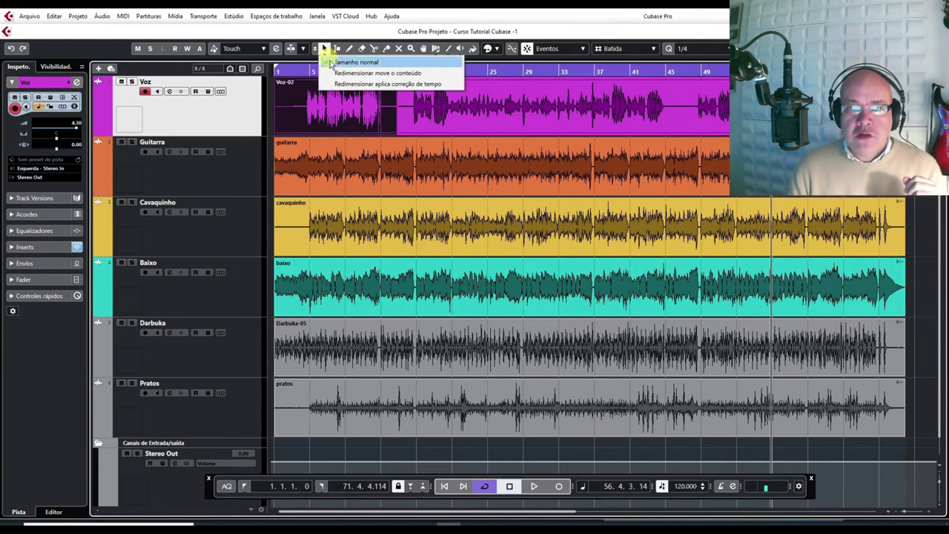
pyautogui.click(450, 49)
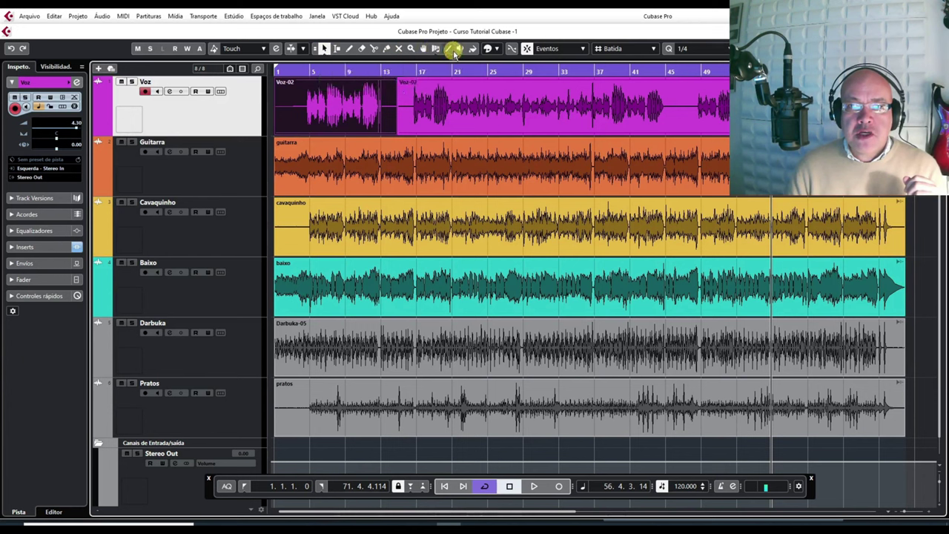
pyautogui.click(450, 49)
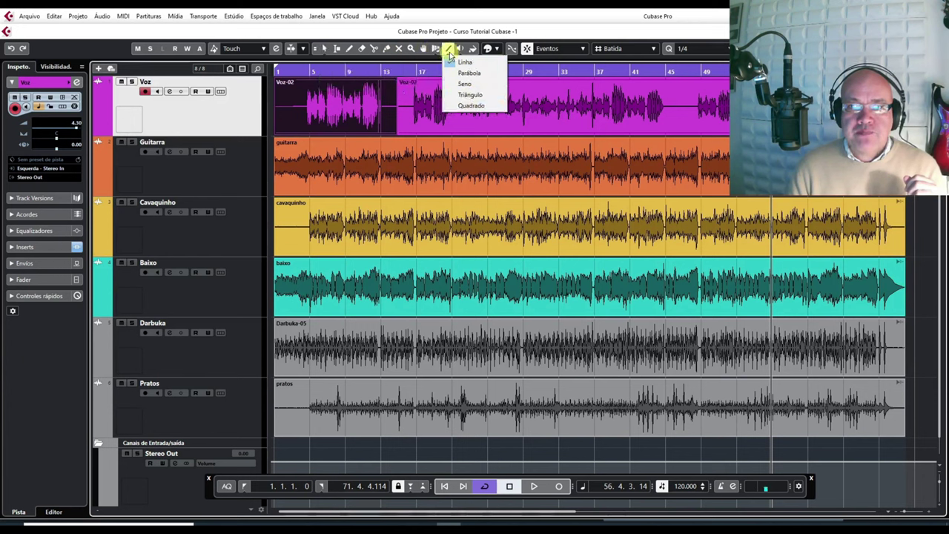
# Select the Voz-02 events on the Voz track one after another using the Object Selection tool in Tamanho normal mode
pyautogui.click(324, 48)
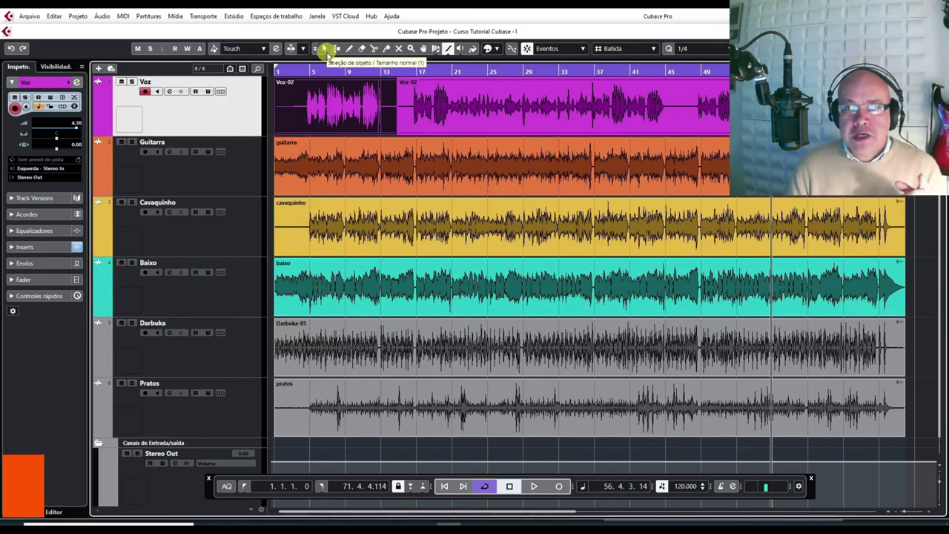
pyautogui.click(326, 53)
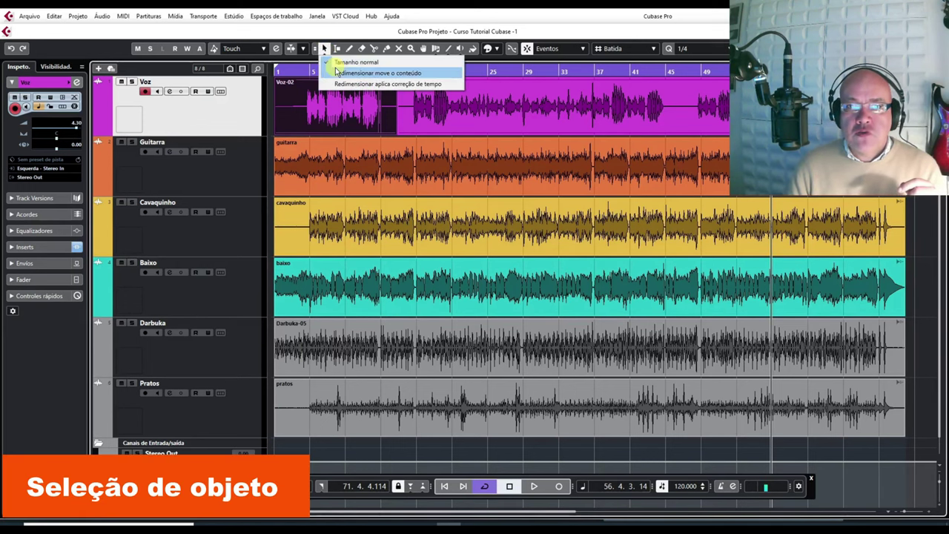
pyautogui.click(487, 109)
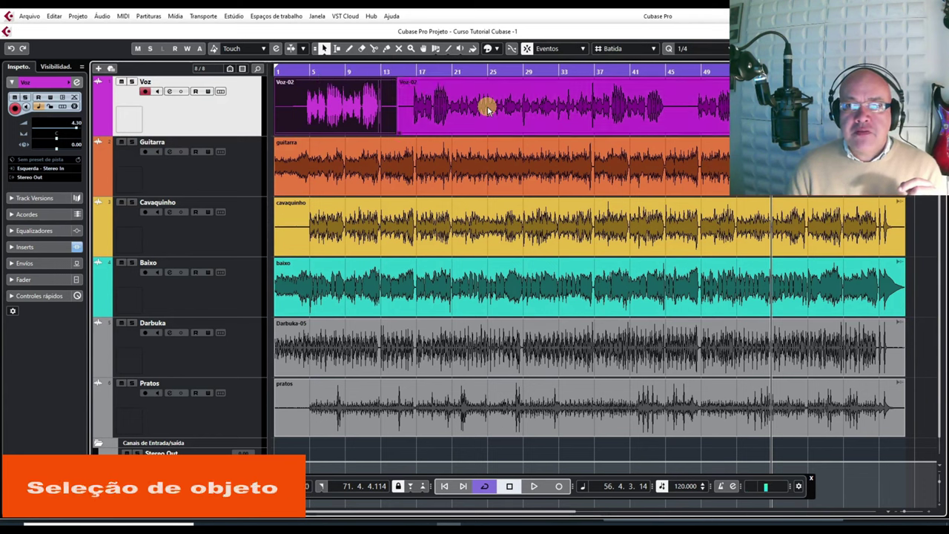
pyautogui.click(334, 104)
pyautogui.click(359, 167)
pyautogui.click(287, 224)
pyautogui.click(244, 227)
pyautogui.click(233, 176)
pyautogui.click(222, 128)
pyautogui.click(391, 122)
pyautogui.click(502, 126)
pyautogui.click(512, 183)
pyautogui.moveTo(510, 112)
pyautogui.mouseDown()
pyautogui.moveTo(613, 111)
pyautogui.moveTo(511, 119)
pyautogui.mouseUp()
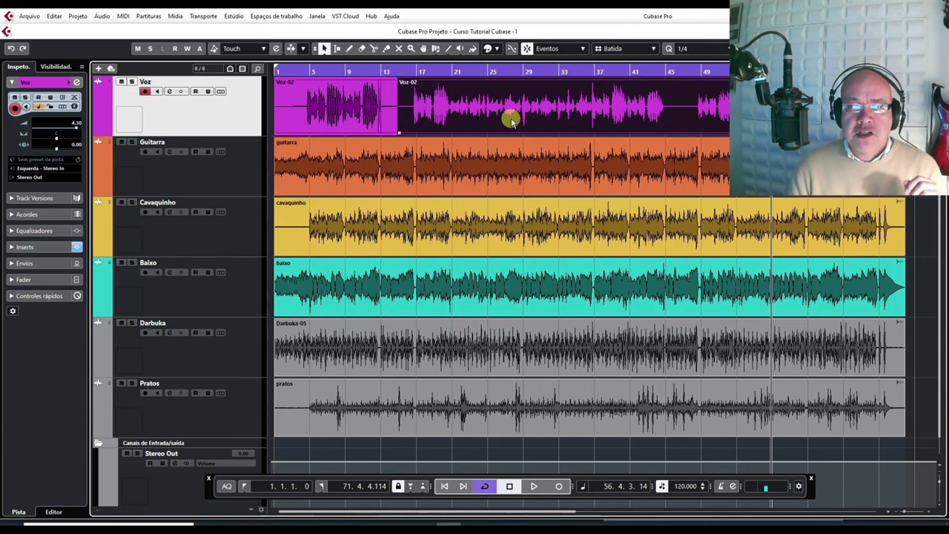
# Try adjusting the start edge of the first Voz-02 event with Object Selection in Tamanho normal mode
pyautogui.click(324, 48)
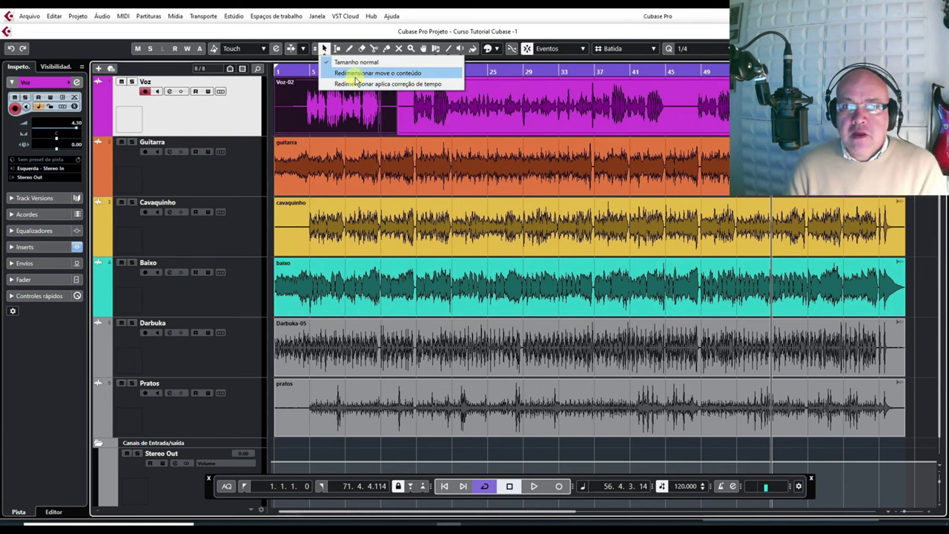
pyautogui.click(278, 132)
pyautogui.moveTo(276, 132)
pyautogui.mouseDown()
pyautogui.moveTo(363, 132)
pyautogui.moveTo(280, 137)
pyautogui.mouseUp()
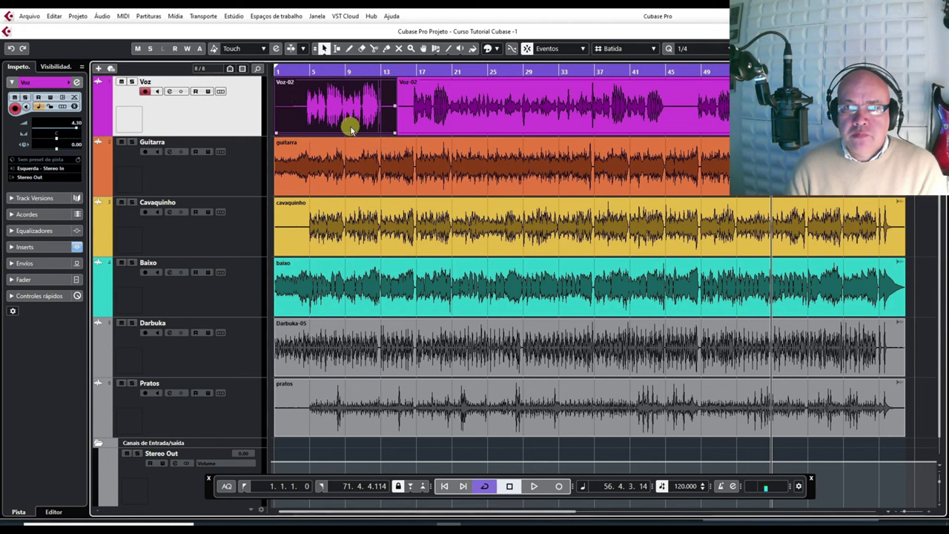
# Resize the first Voz-02 event's start to about bar 7 using Redimensionar move o conteúdo, and undo the resize
pyautogui.click(325, 49)
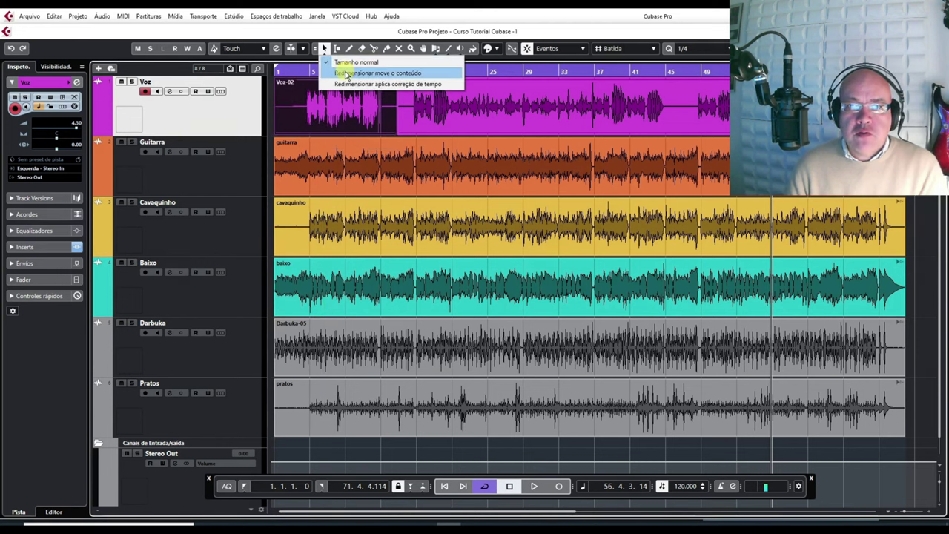
pyautogui.click(345, 73)
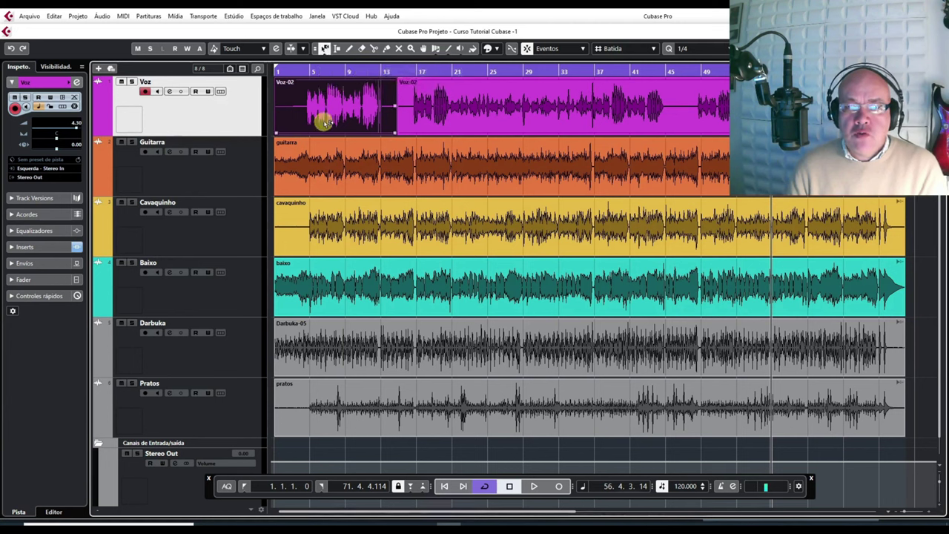
pyautogui.moveTo(274, 132); pyautogui.dragTo(325, 132)
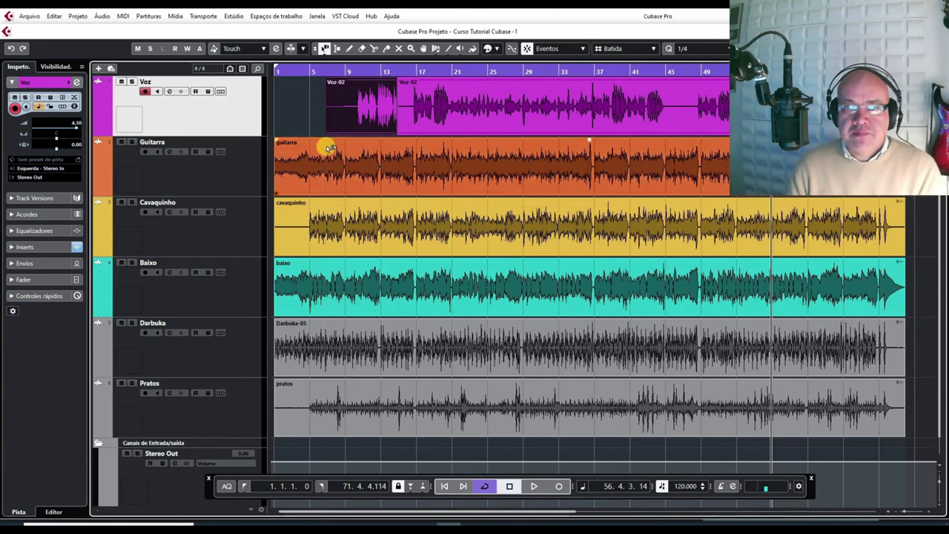
pyautogui.hotkey('ctrl', 'z')
# Compress the second Voz-02 event to end at about bar 43 using Redimensionar aplica correção de tempo
pyautogui.click(326, 49)
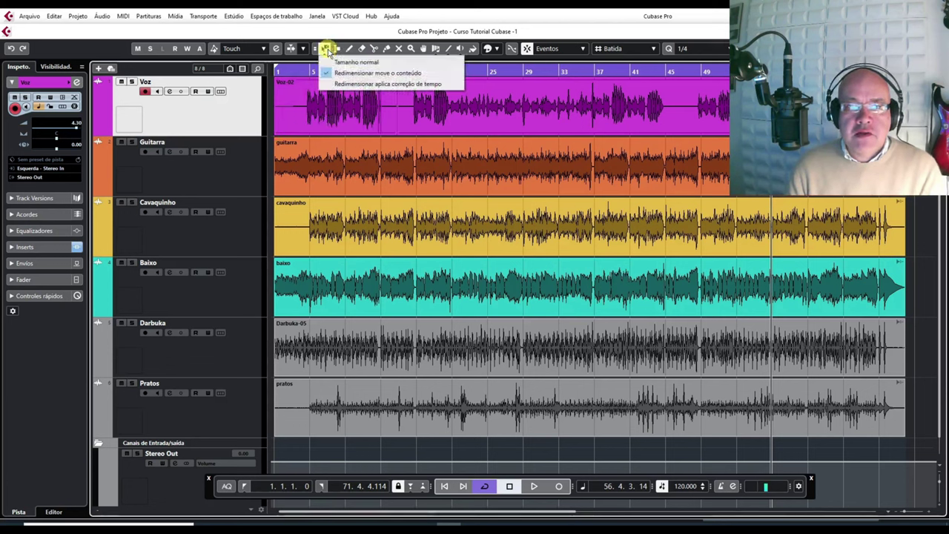
pyautogui.click(371, 84)
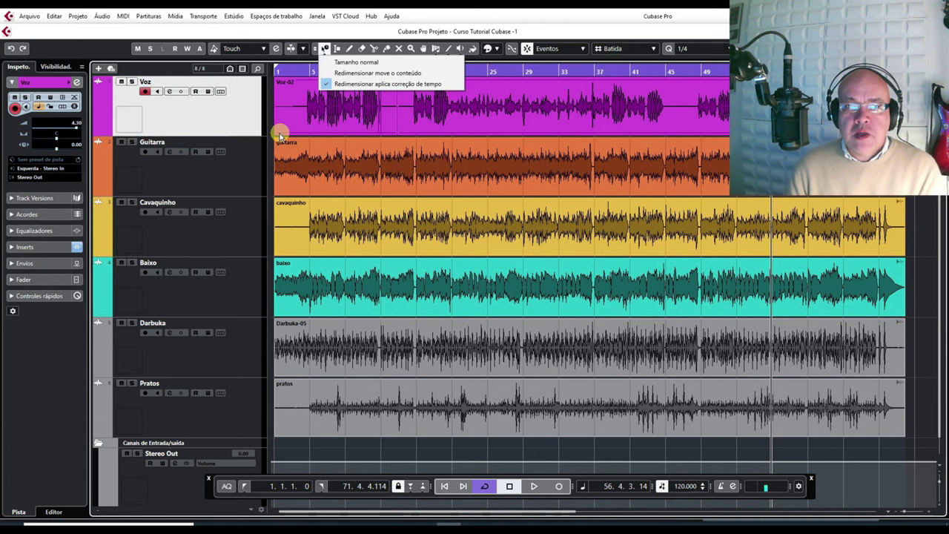
pyautogui.click(600, 123)
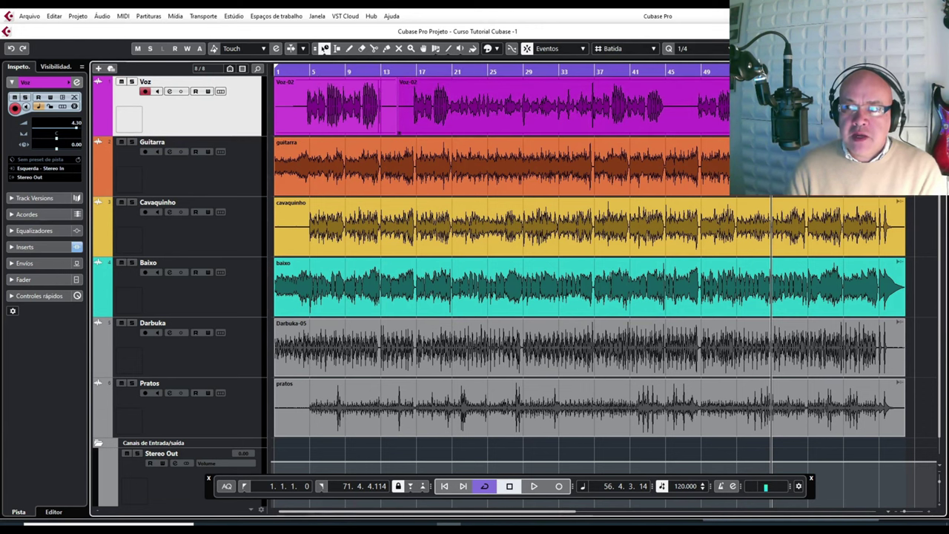
pyautogui.click(600, 123)
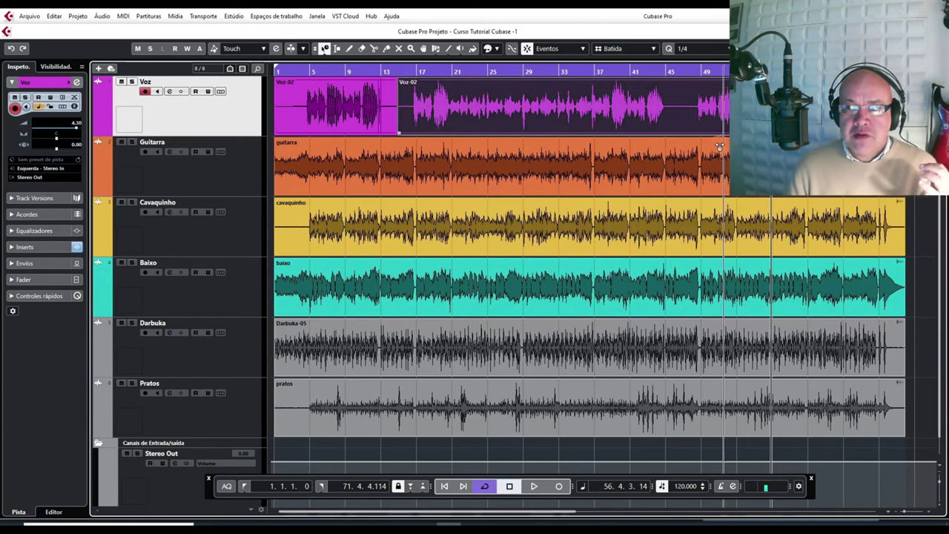
pyautogui.moveTo(688, 151); pyautogui.dragTo(644, 148)
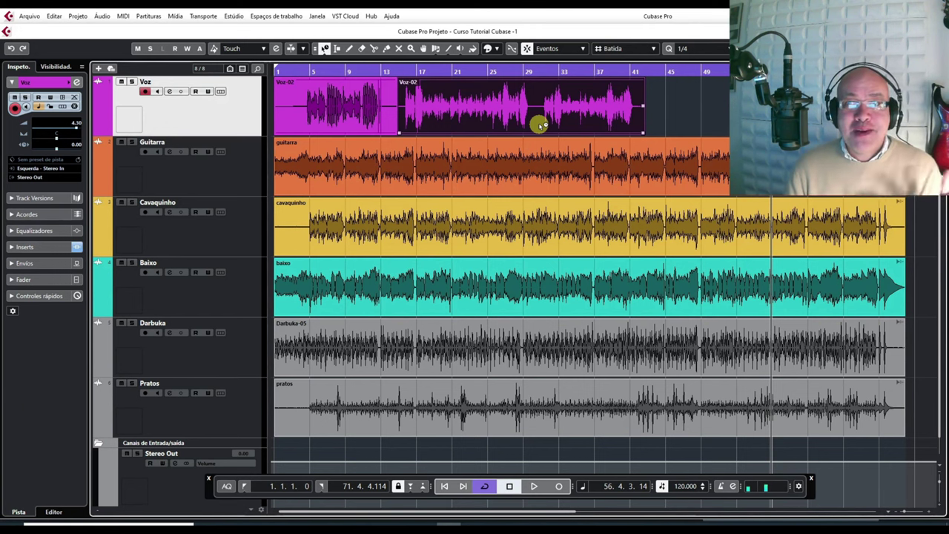
# Play the project from about bar 13, jump to about bar 15 to hear the time-compressed Voz-02 event, and stop playback
pyautogui.click(374, 73)
pyautogui.click(537, 487)
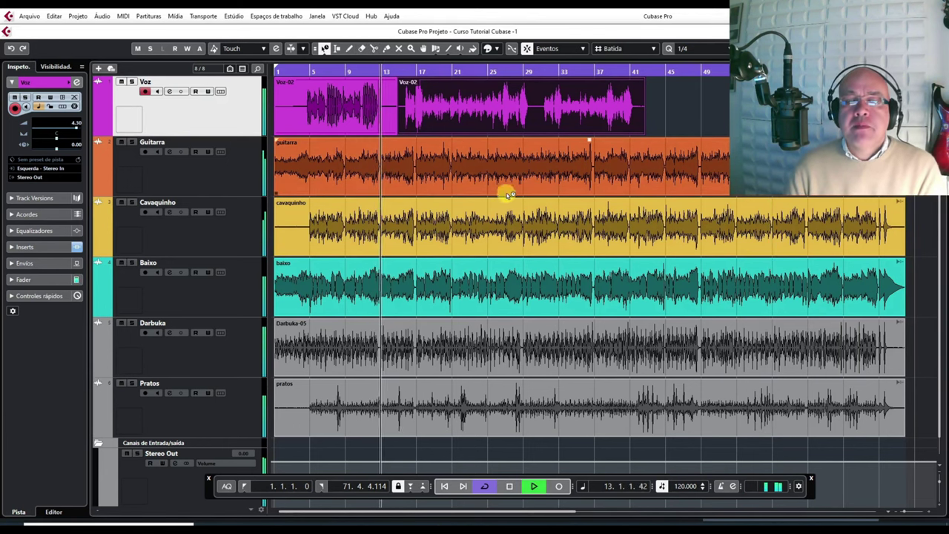
pyautogui.click(403, 70)
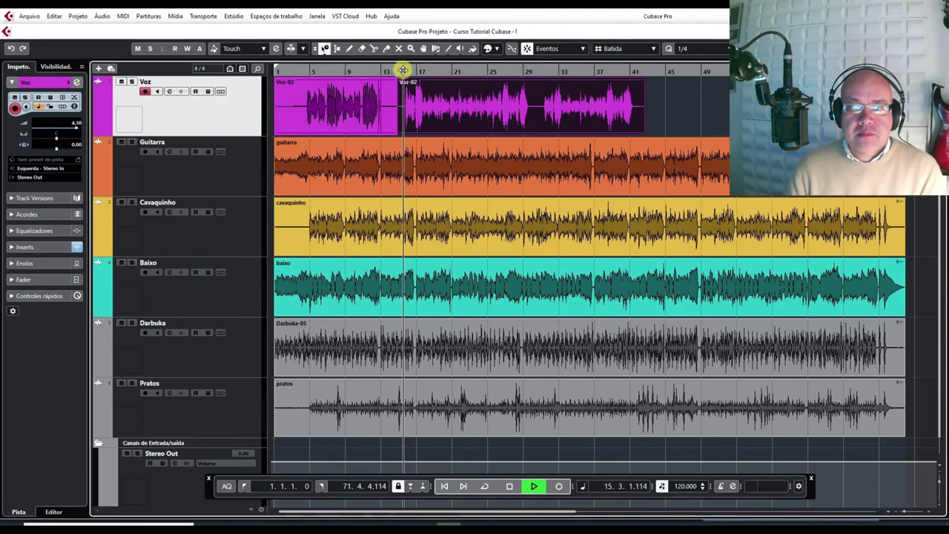
pyautogui.click(509, 488)
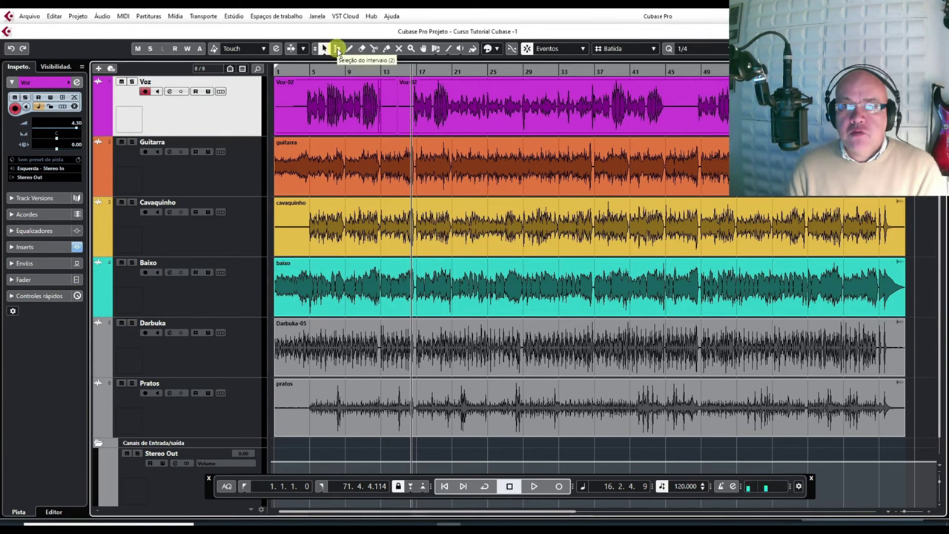
# Use Range Selection on the Voz track from about bar 8 to 29, and across Guitarra through Baixo from about bar 27 to 37
pyautogui.click(337, 49)
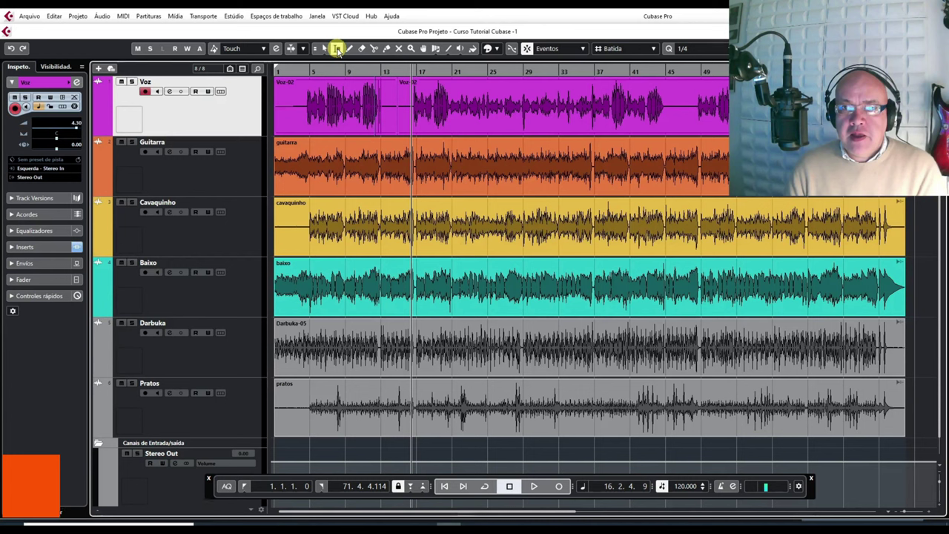
pyautogui.click(337, 114)
pyautogui.moveTo(337, 114); pyautogui.dragTo(526, 111)
pyautogui.moveTo(507, 166); pyautogui.dragTo(591, 306)
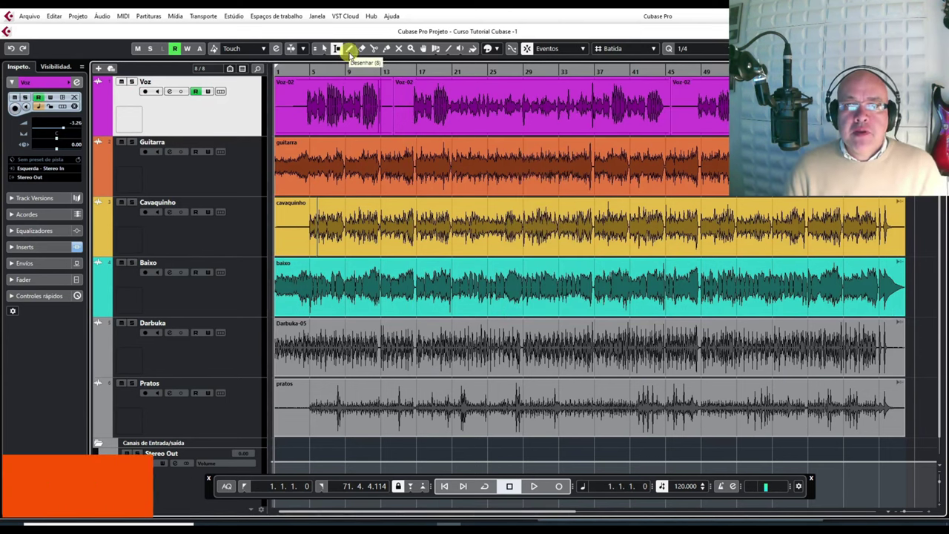
# Show the Voz track's volume automation lane and draw automation points at about bars 7 and 28 with the Draw tool
pyautogui.click(351, 50)
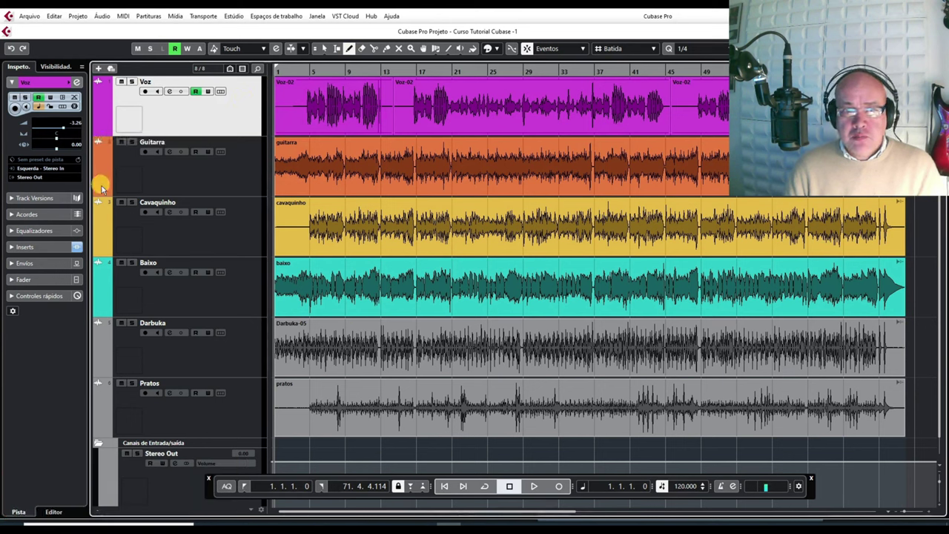
pyautogui.click(97, 131)
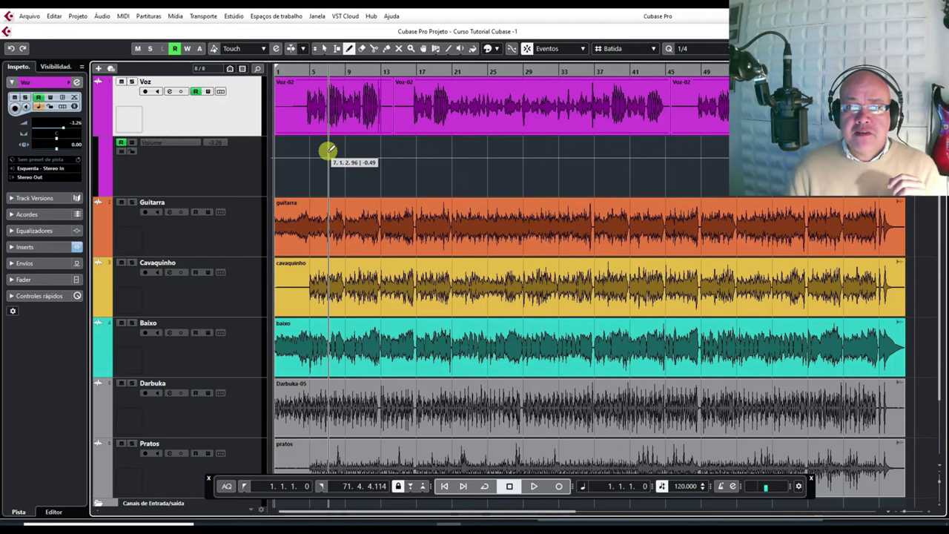
pyautogui.moveTo(329, 156); pyautogui.dragTo(515, 161)
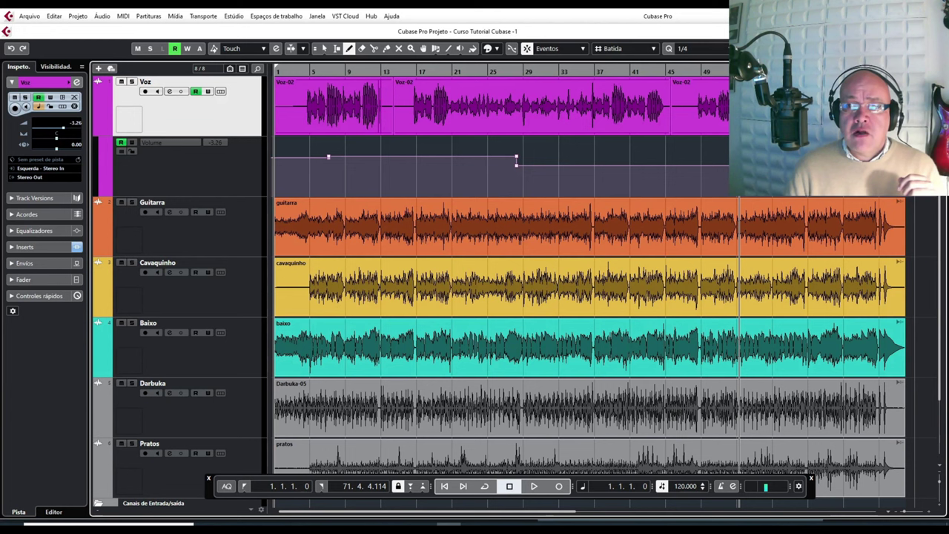
pyautogui.click(616, 211)
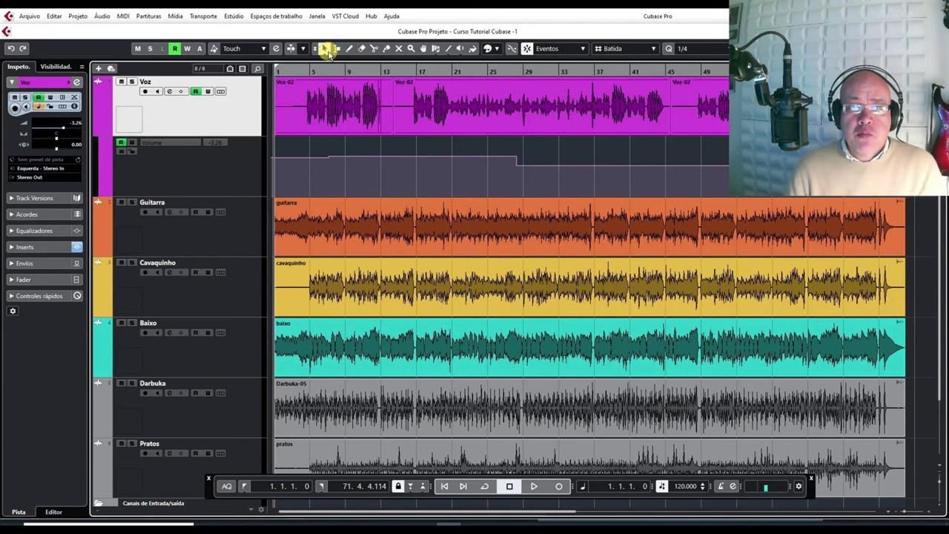
# Reshape the Voz volume automation with Object Selection by moving points to low levels at about bars 9 and 38
pyautogui.click(325, 49)
pyautogui.moveTo(328, 160); pyautogui.dragTo(348, 181)
pyautogui.click(431, 169)
pyautogui.moveTo(517, 166); pyautogui.dragTo(603, 180)
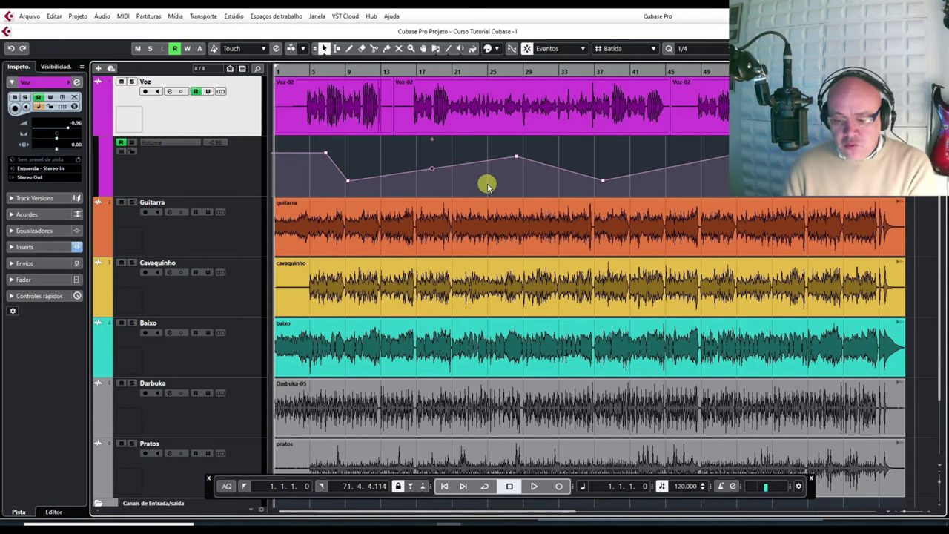
# Play the project with the MixConsole open, jumping to about bar 24, to watch the Voz fader follow its automation, and stop playback
pyautogui.press('F3')
pyautogui.moveTo(676, 194); pyautogui.dragTo(674, 206)
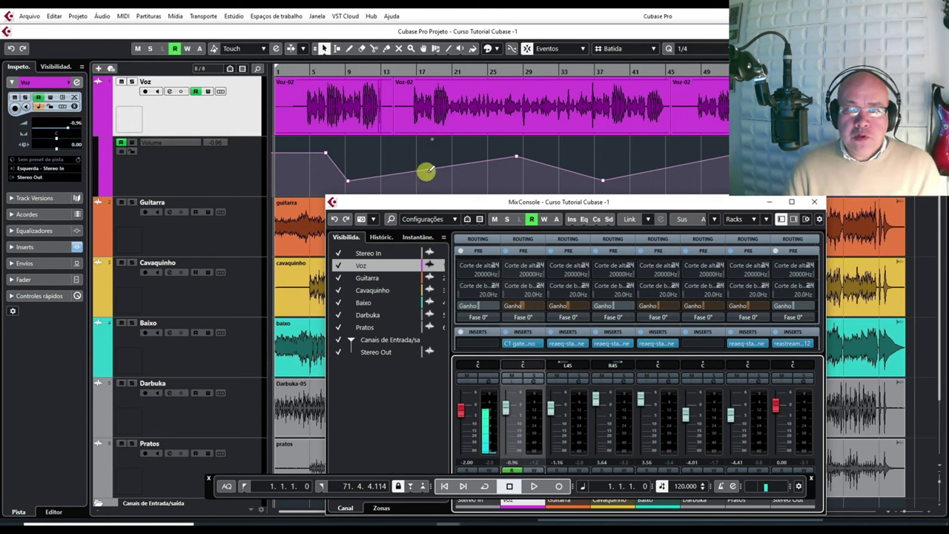
pyautogui.click(534, 486)
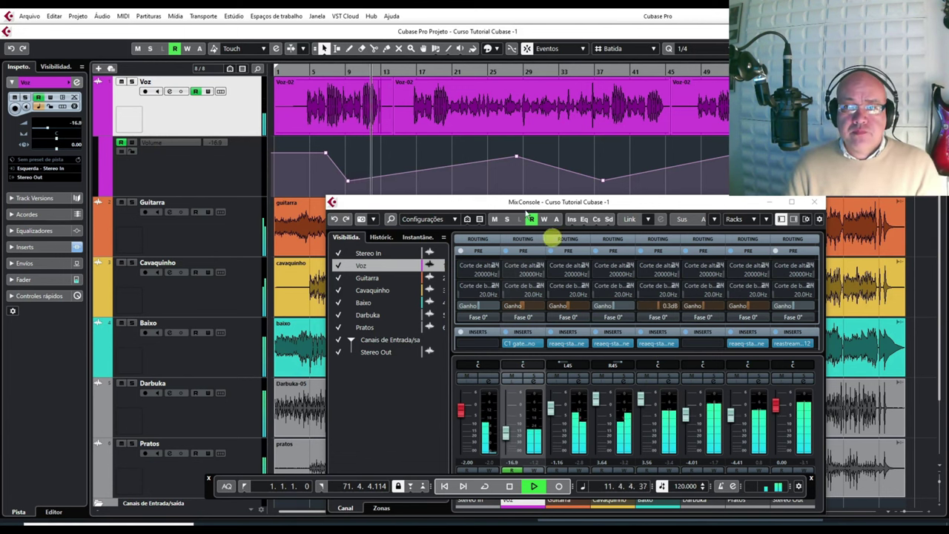
pyautogui.click(475, 72)
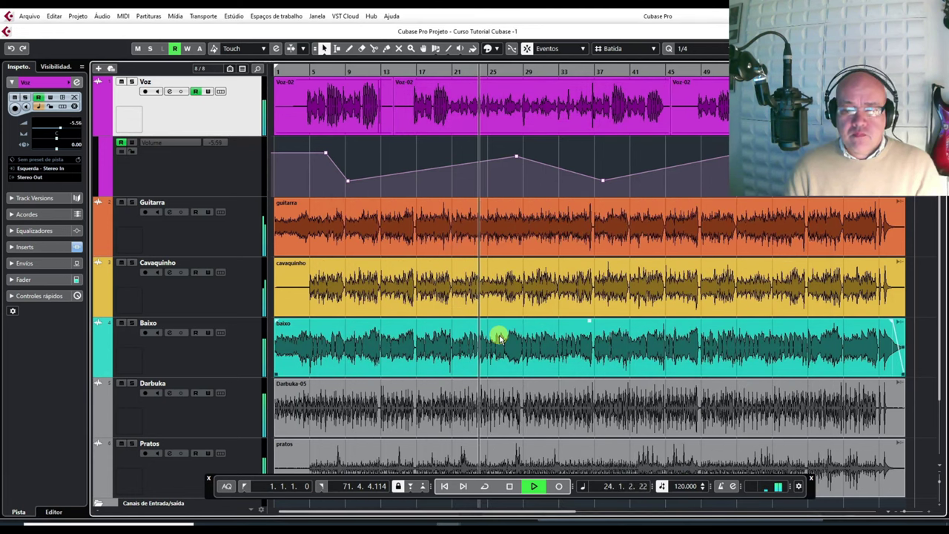
pyautogui.press('F3')
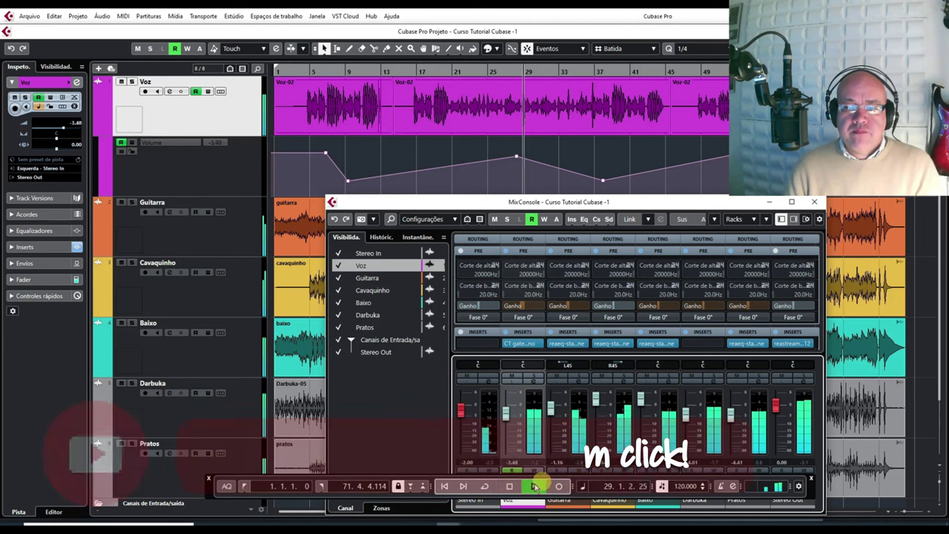
pyautogui.click(511, 487)
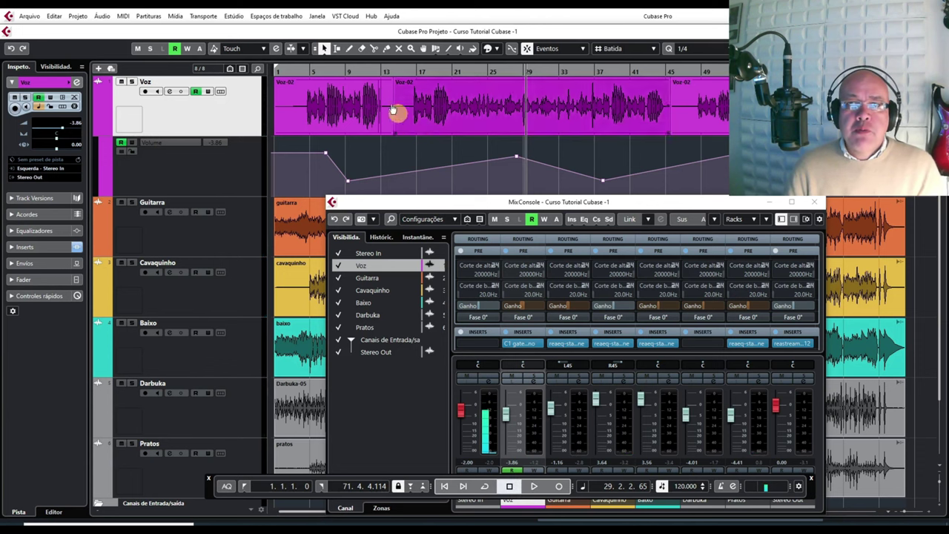
# Erase the Voz volume automation points at about bars 38 and 28 with the Erase tool
pyautogui.click(362, 48)
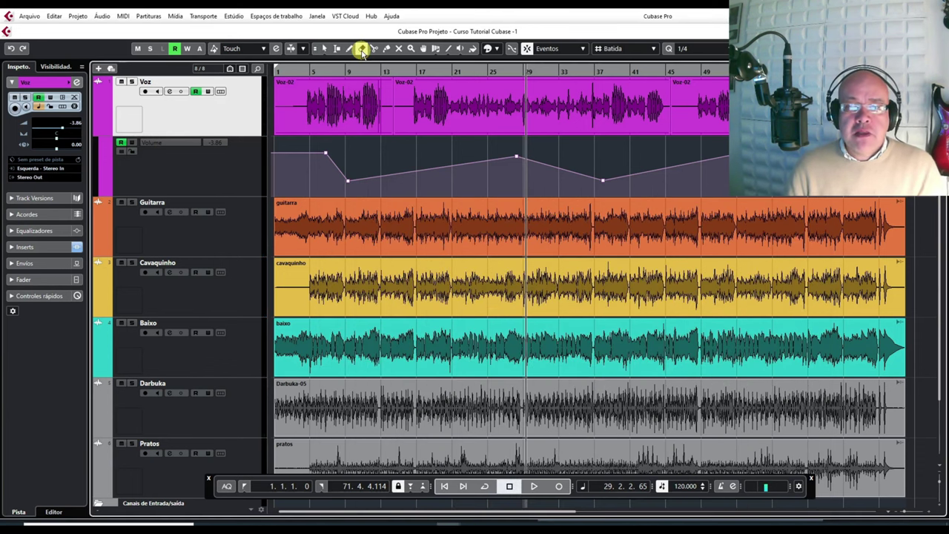
pyautogui.click(602, 180)
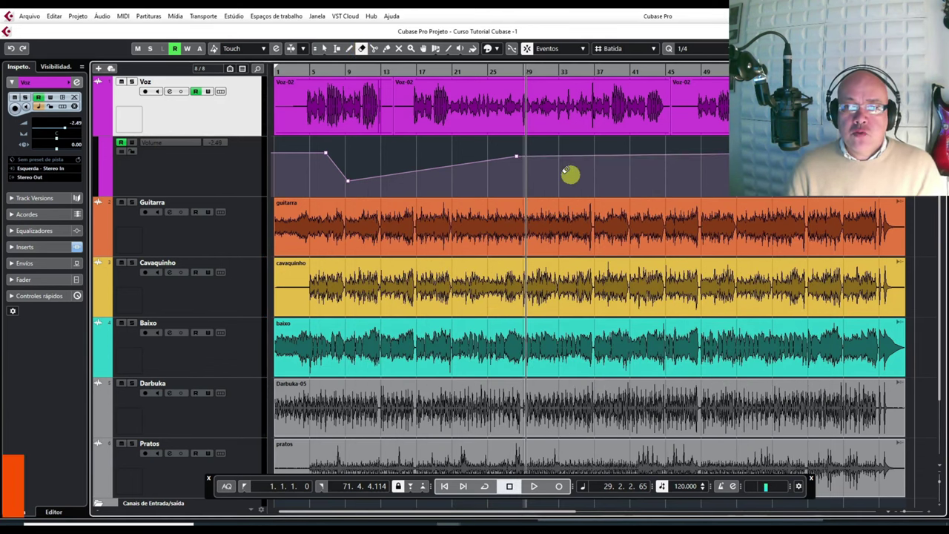
pyautogui.click(516, 157)
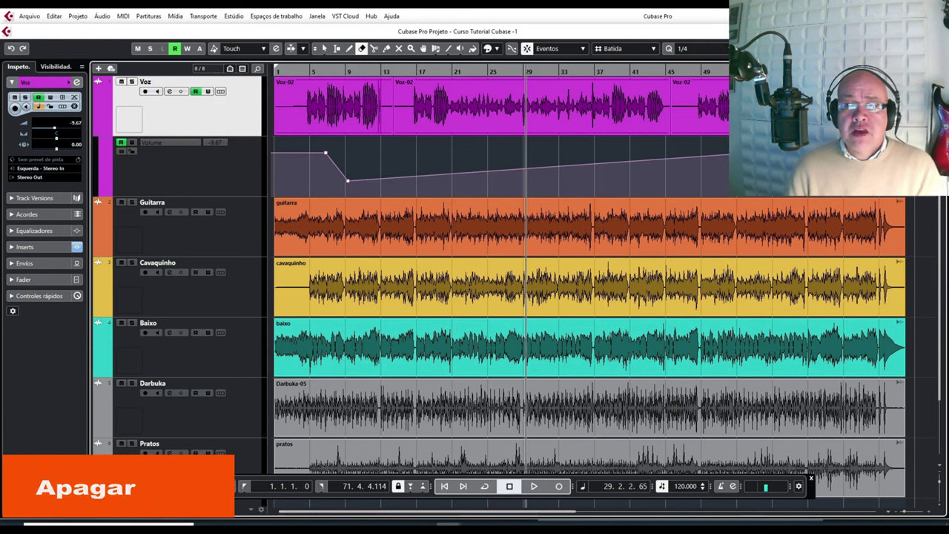
# Erase the guitarra event and the first Voz event with the Erase tool
pyautogui.click(629, 229)
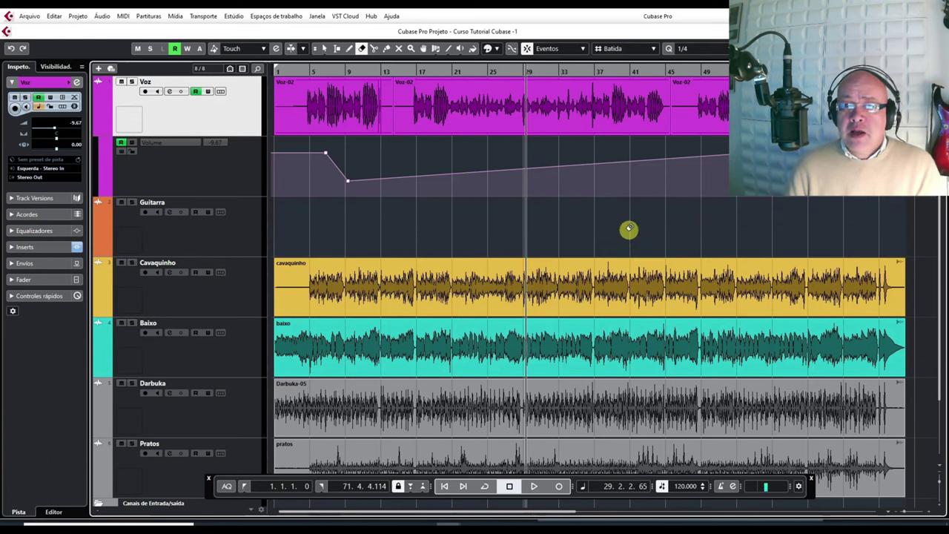
pyautogui.click(362, 113)
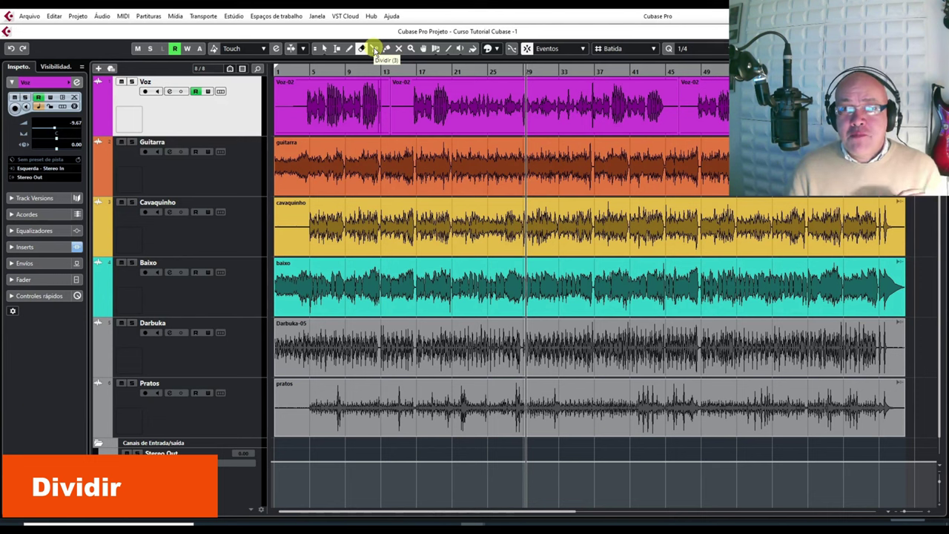
# Split the second Voz event at about bars 21 and 32 with the Split tool
pyautogui.click(374, 49)
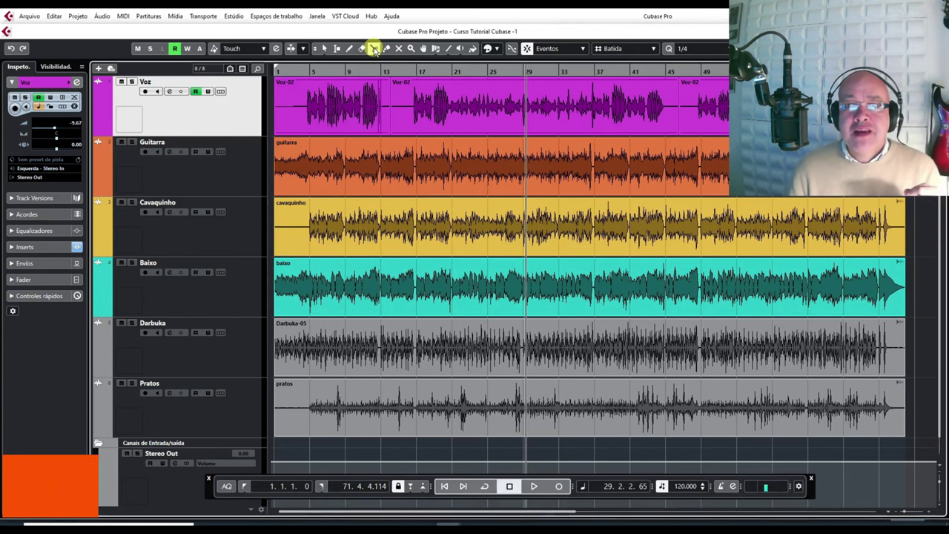
pyautogui.click(450, 111)
pyautogui.click(554, 112)
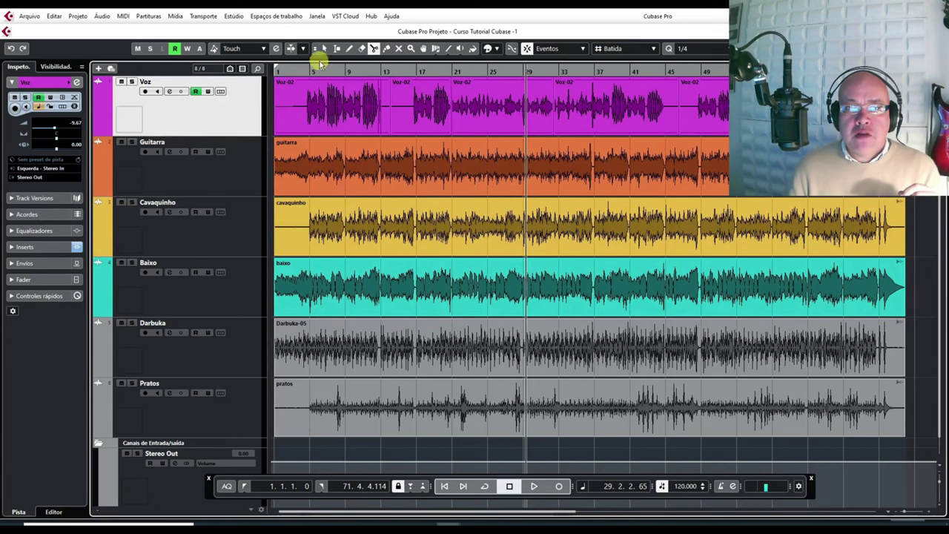
# Shorten the middle Voz piece to end at about bar 30 with Object Selection, and select the neighbouring pieces
pyautogui.click(325, 49)
pyautogui.click(452, 130)
pyautogui.moveTo(452, 132); pyautogui.dragTo(485, 118)
pyautogui.click(635, 123)
pyautogui.click(415, 118)
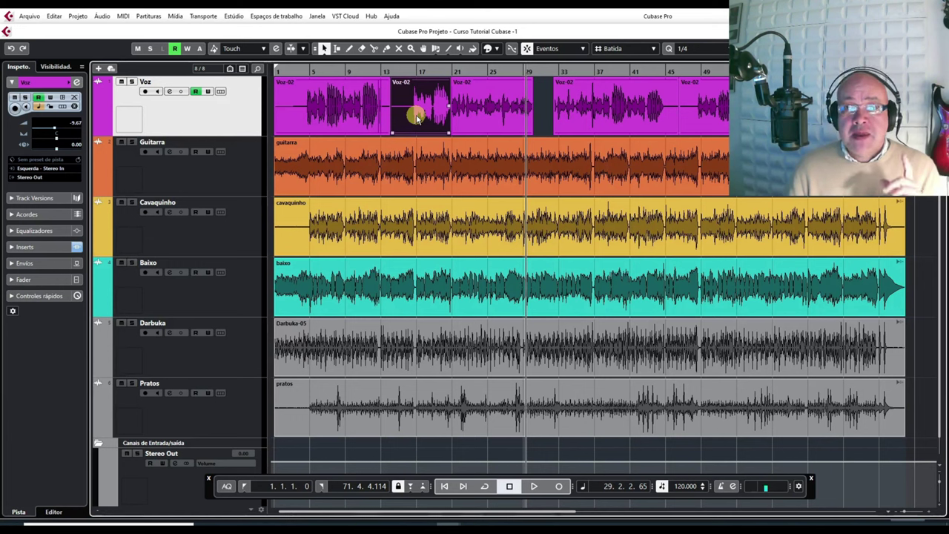
# Try the Split tool on the short Voz piece before bar 21, and switch back to Object Selection to select it
pyautogui.click(375, 48)
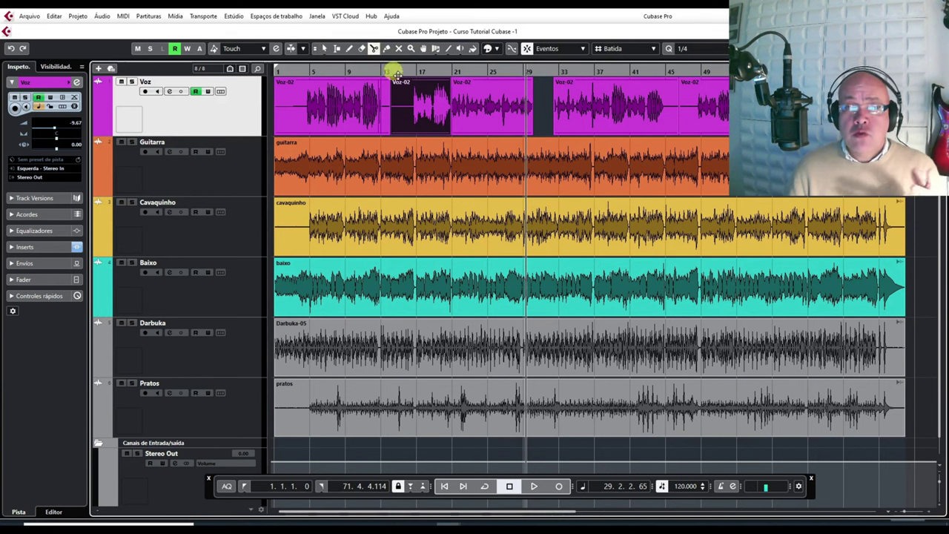
pyautogui.click(416, 98)
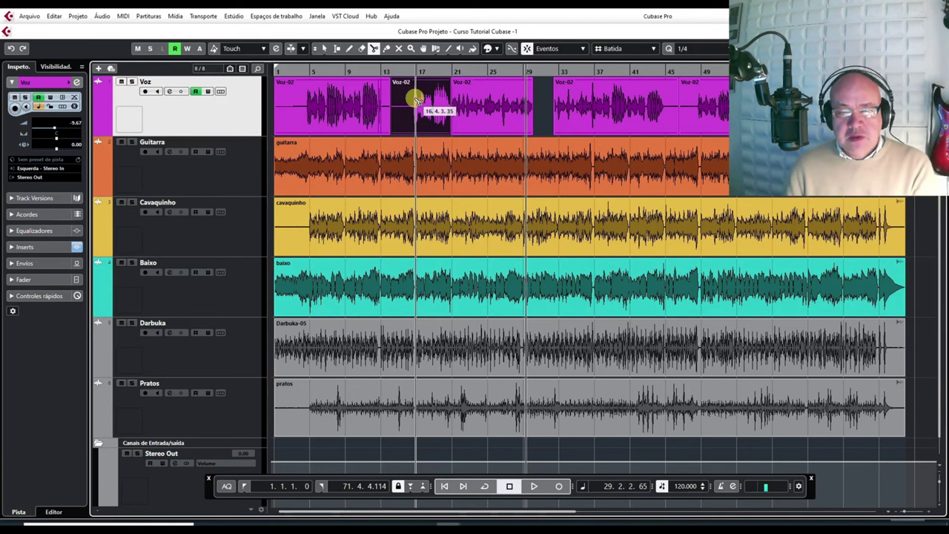
pyautogui.press('1')
pyautogui.click(436, 109)
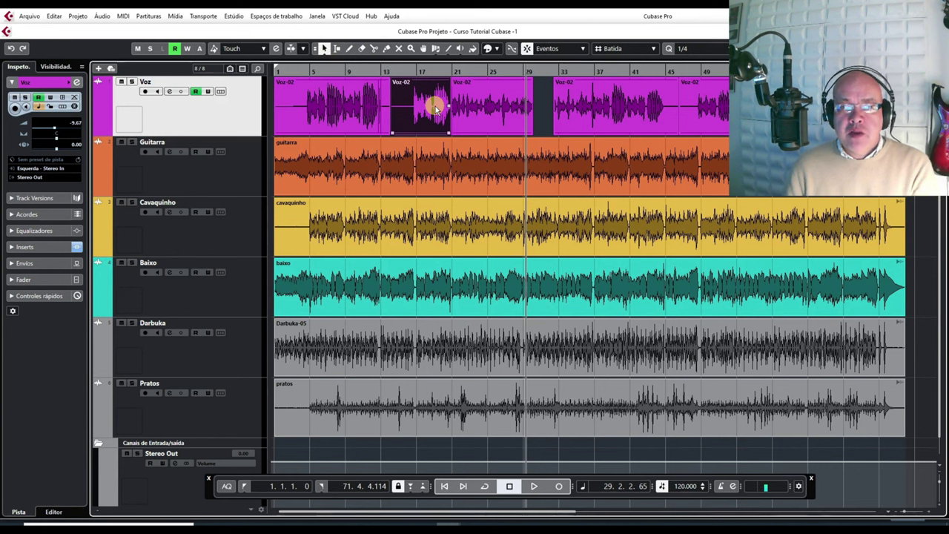
# Cycle Object Selection through the sizing modes that move contents and apply time stretch, back to normal sizing
pyautogui.press('1')
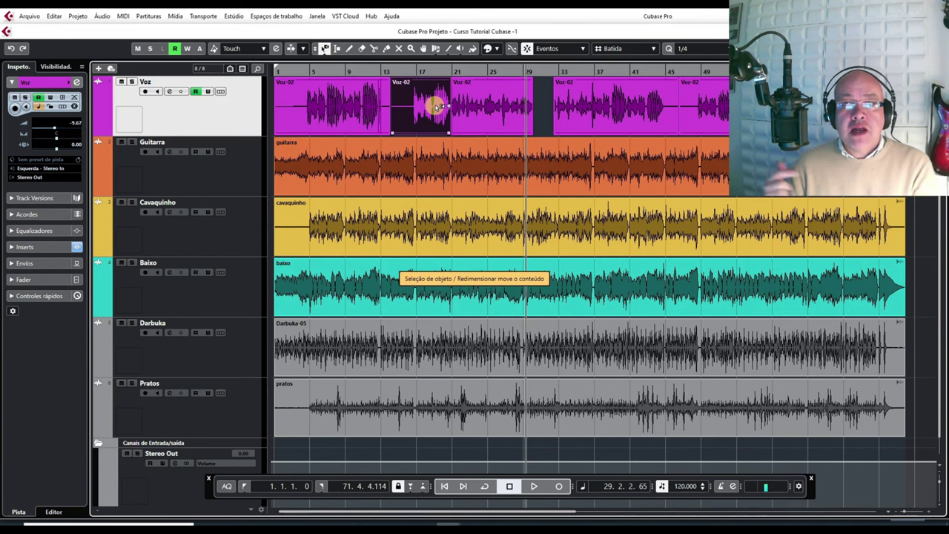
pyautogui.press('1')
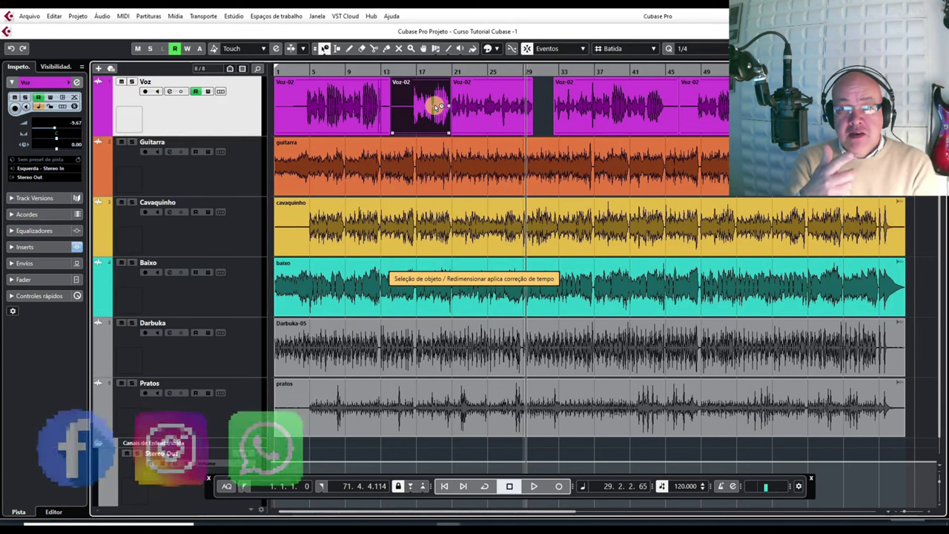
pyautogui.press('1')
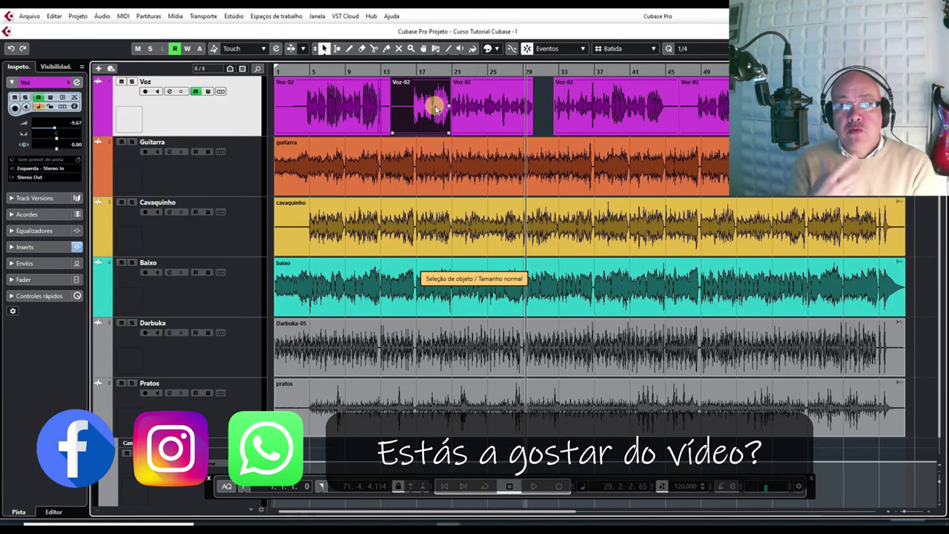
# Switch in turn through the Range Selection, Split, Glue and Zoom tools
pyautogui.press('2')
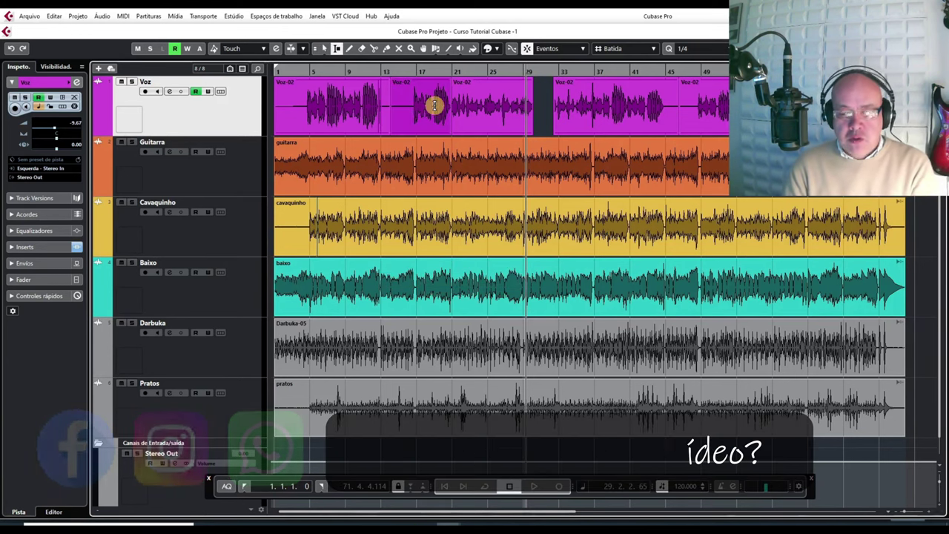
pyautogui.press('3')
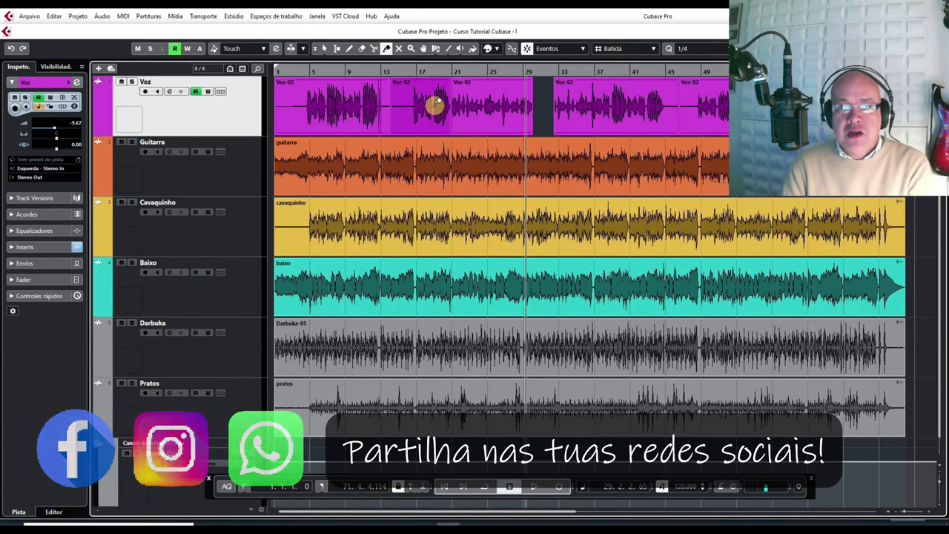
pyautogui.press('6')
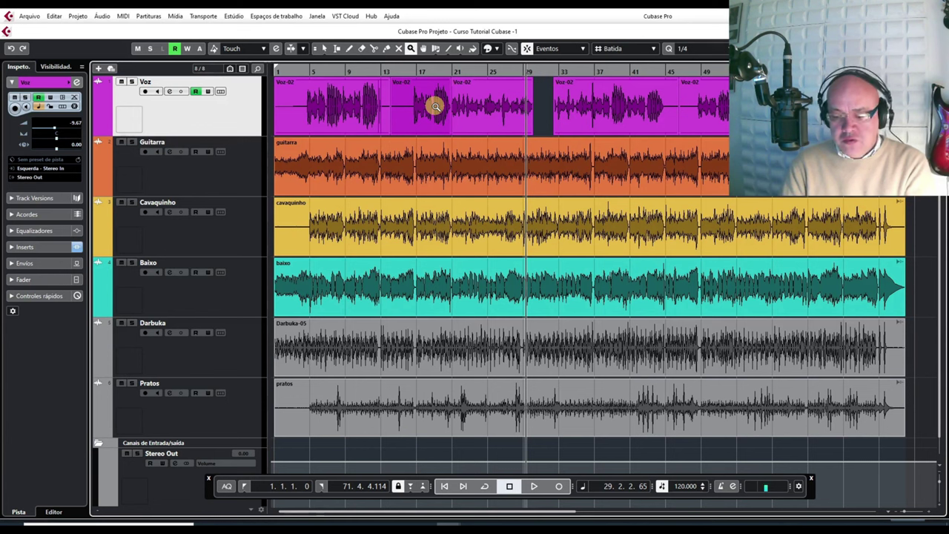
pyautogui.press('9')
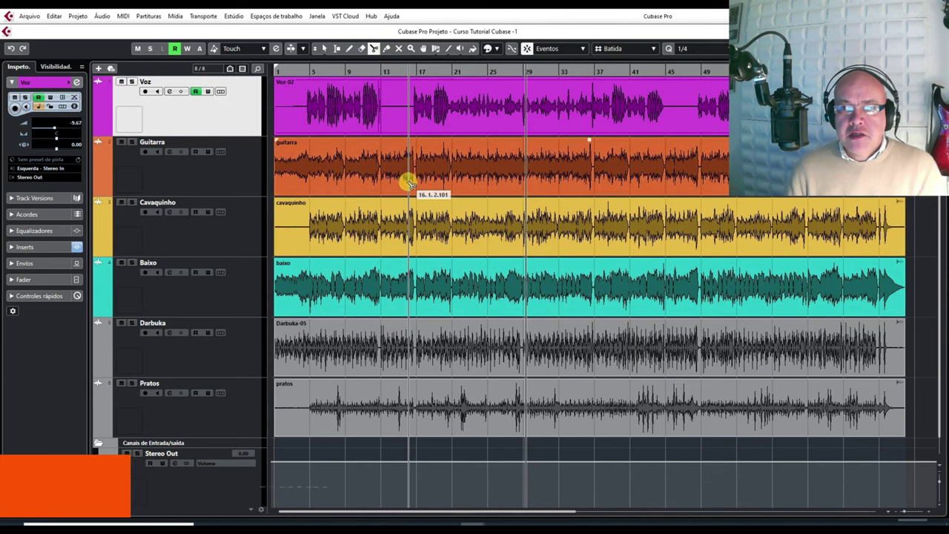
# Split the guitarra event at about bars 9, 21 and 43 with the Split tool
pyautogui.click(348, 174)
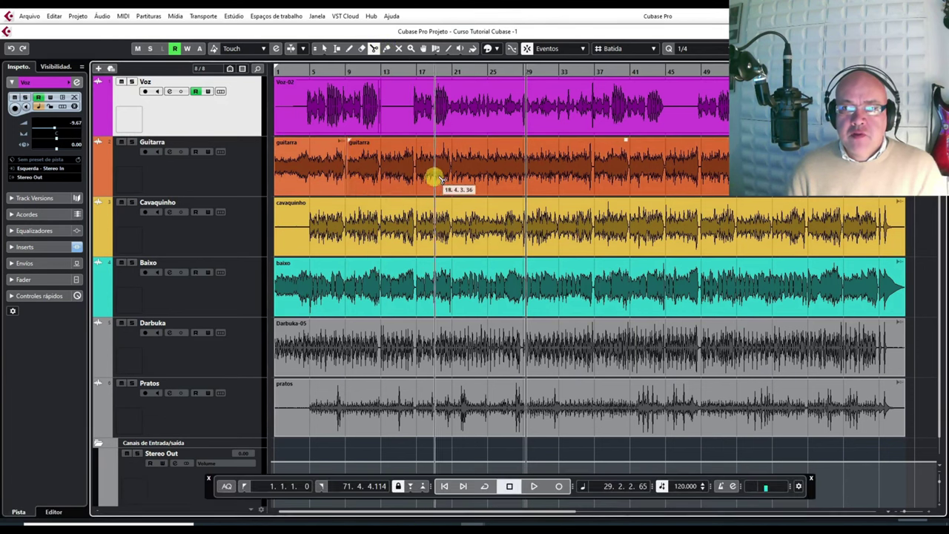
pyautogui.click(454, 175)
pyautogui.click(648, 175)
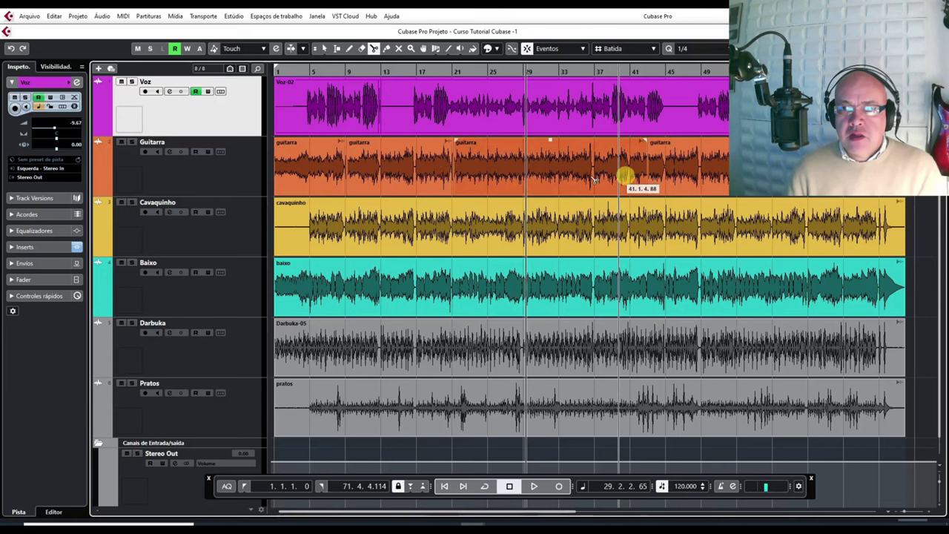
# Select the separate guitarra pieces one after another with Object Selection, ending on the first piece
pyautogui.click(323, 49)
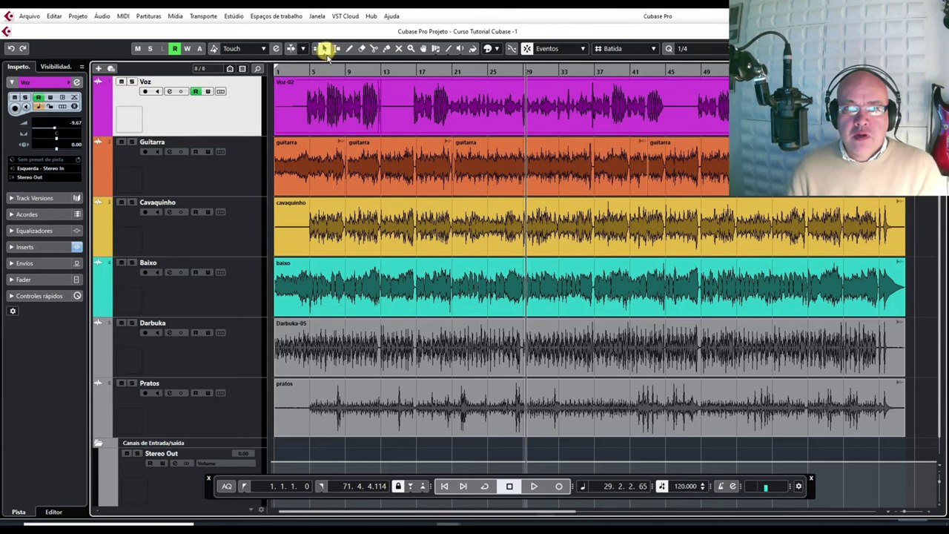
pyautogui.click(311, 170)
pyautogui.click(375, 170)
pyautogui.click(507, 174)
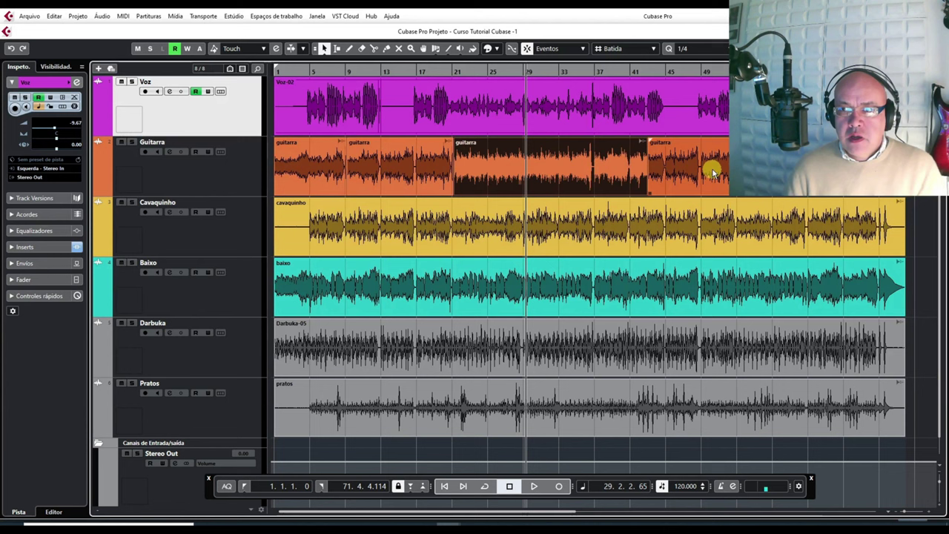
pyautogui.click(714, 170)
pyautogui.click(534, 179)
pyautogui.click(316, 175)
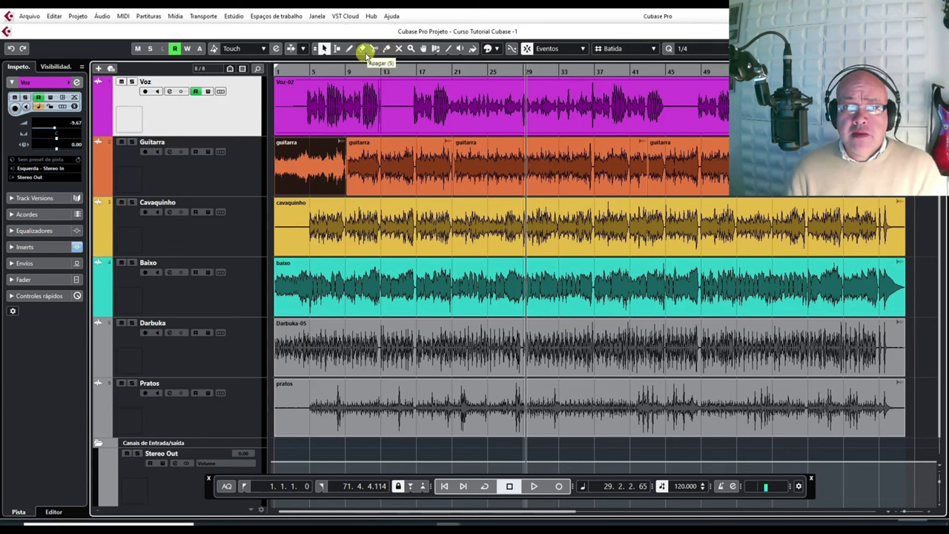
# Join all the guitarra pieces back into one event with the Glue tool
pyautogui.click(387, 49)
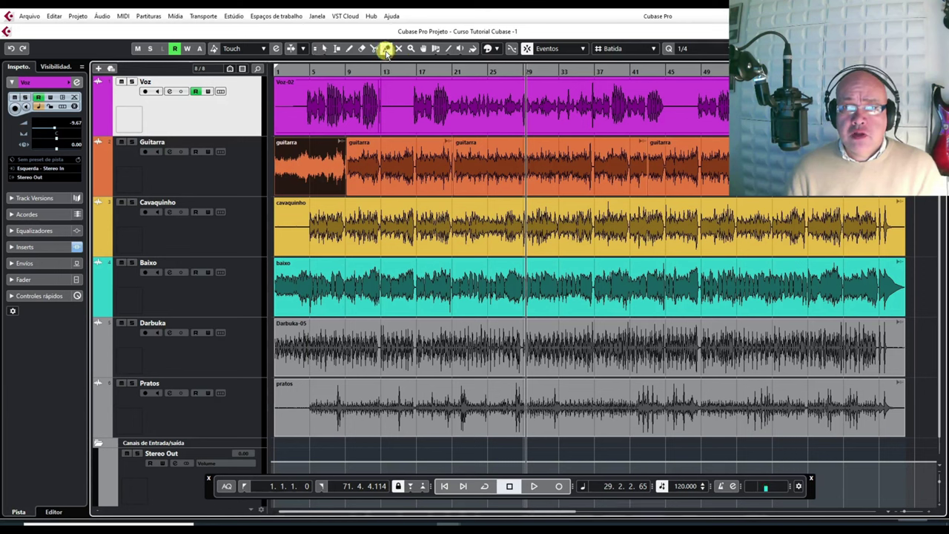
pyautogui.click(347, 156)
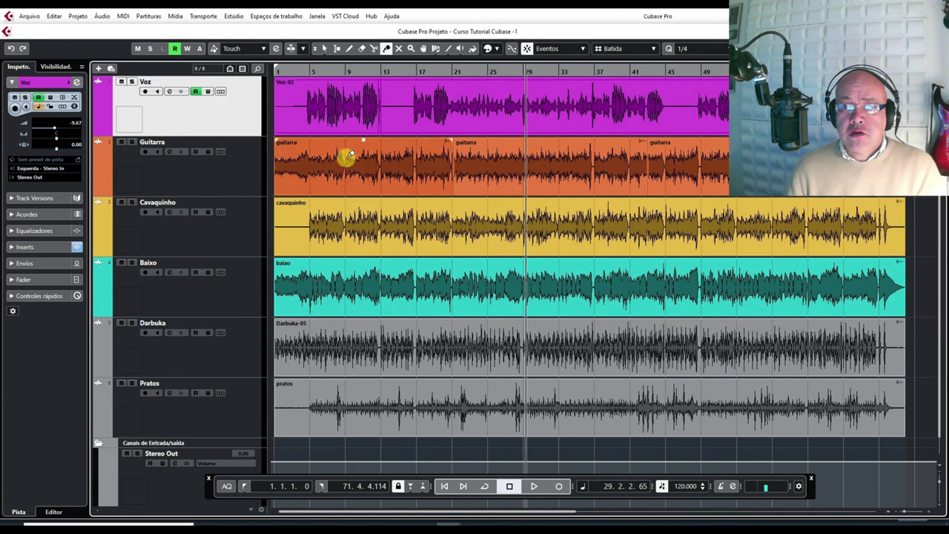
pyautogui.click(449, 165)
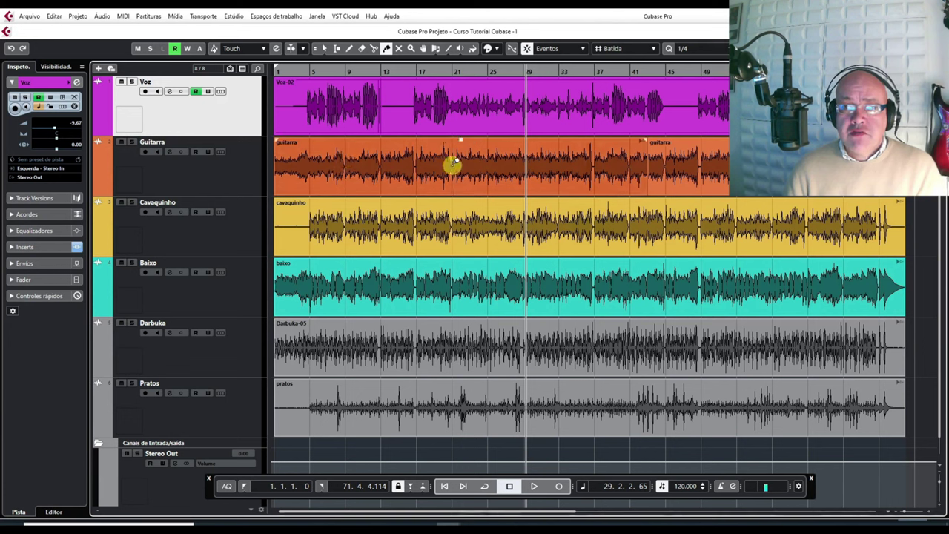
pyautogui.click(653, 171)
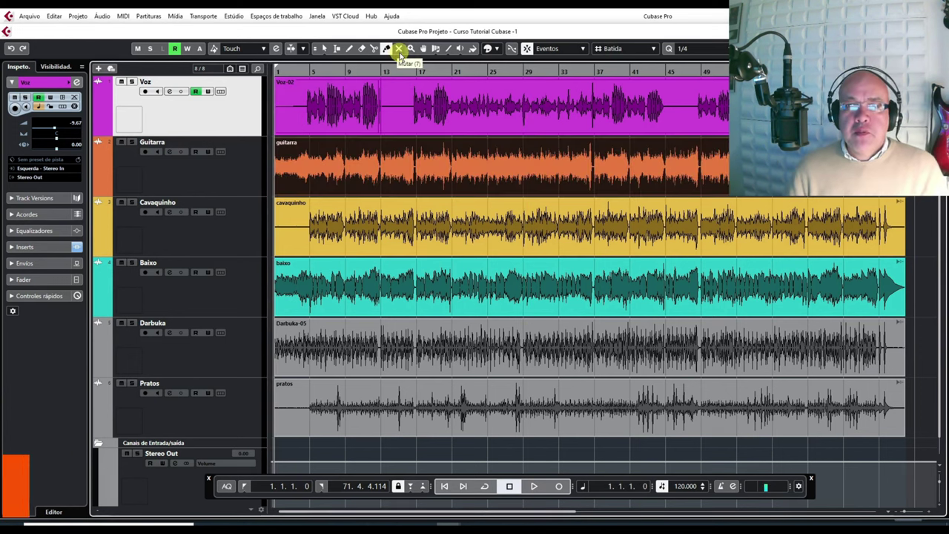
# Mute the guitarra event with the Mute tool, start playback, and toggle its mute until it is unmuted
pyautogui.click(399, 50)
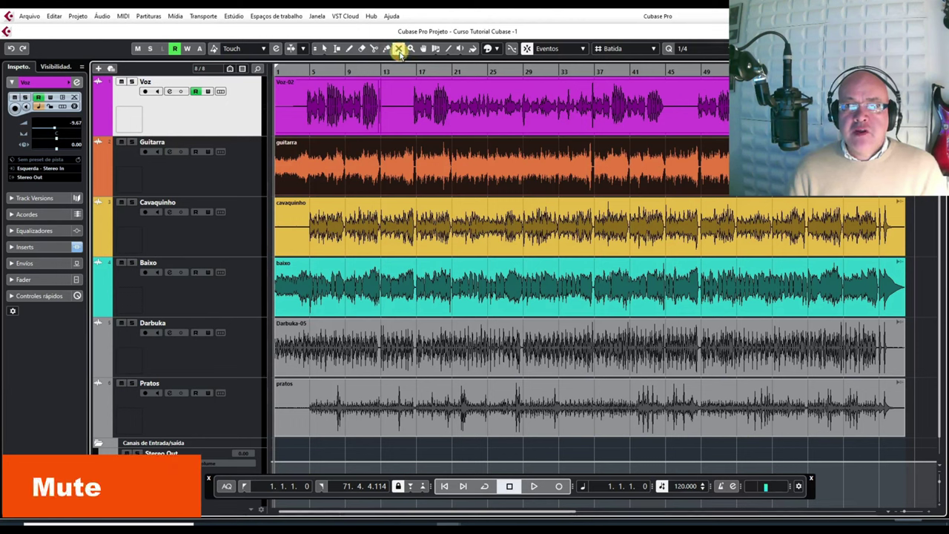
pyautogui.click(401, 171)
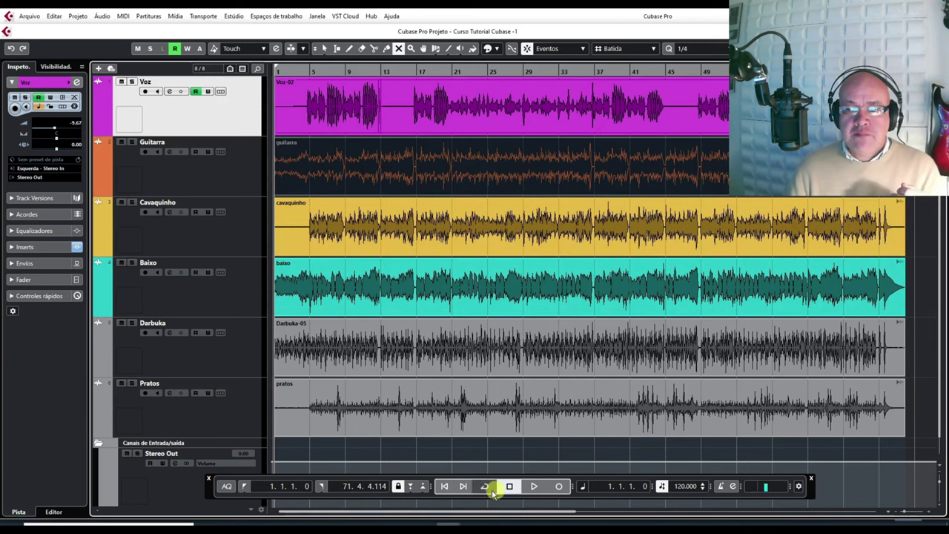
pyautogui.click(535, 487)
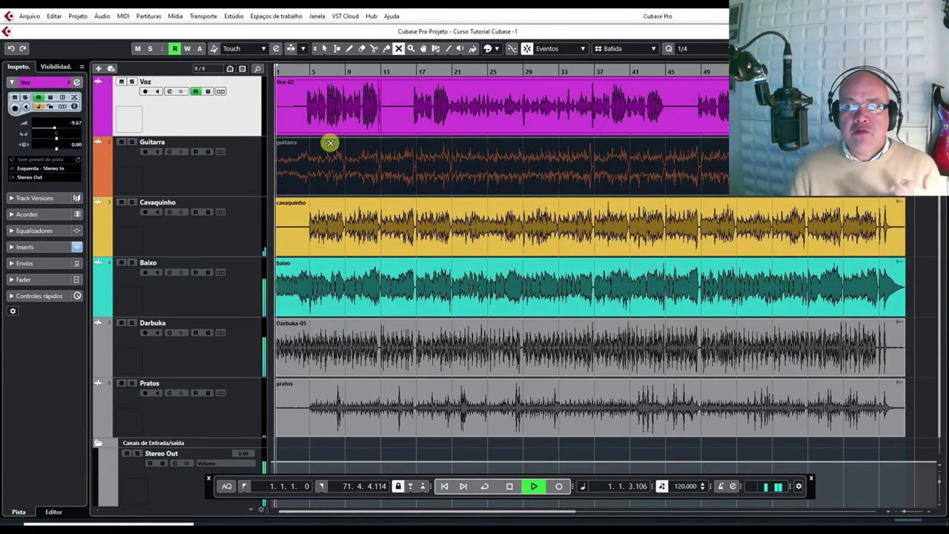
pyautogui.click(360, 171)
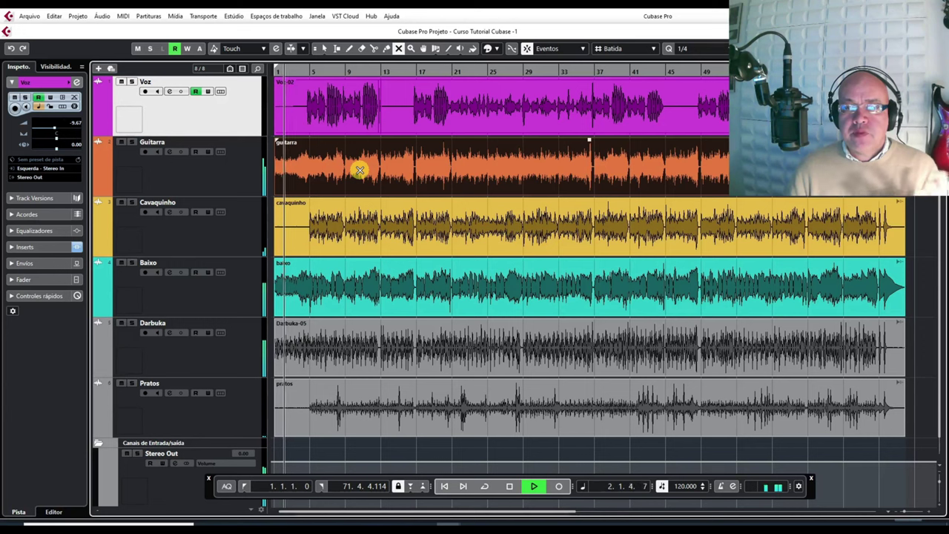
pyautogui.click(360, 171)
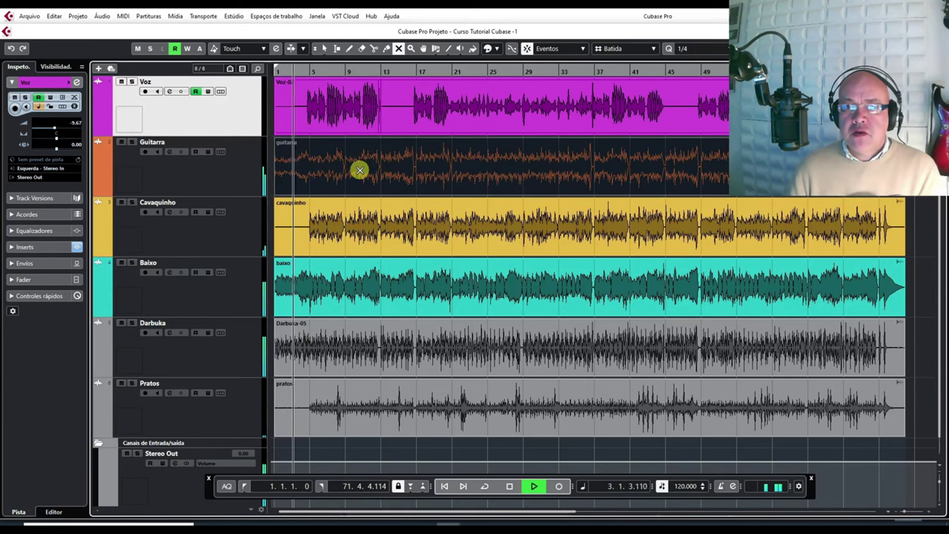
pyautogui.click(360, 170)
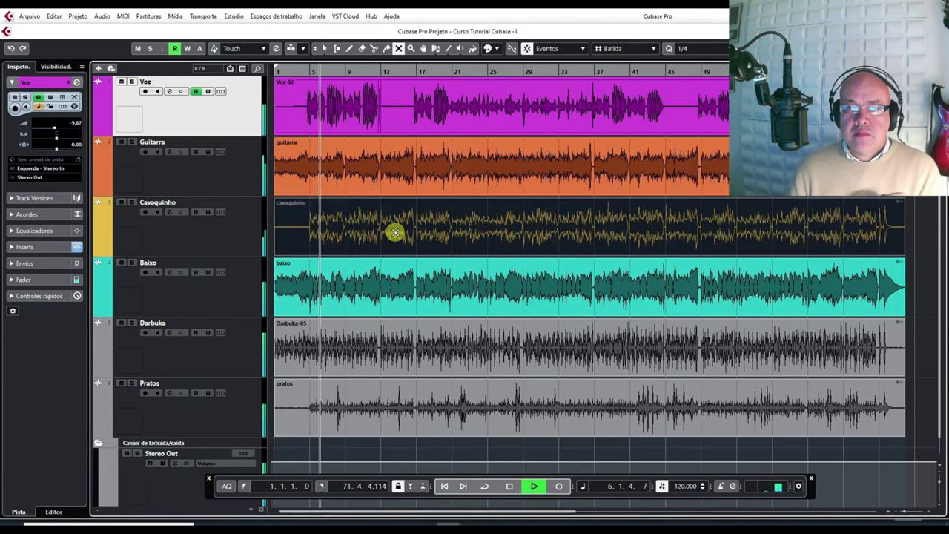
# Toggle the mute of the cavaquinho event during playback, and stop playback
pyautogui.click(396, 232)
pyautogui.click(395, 233)
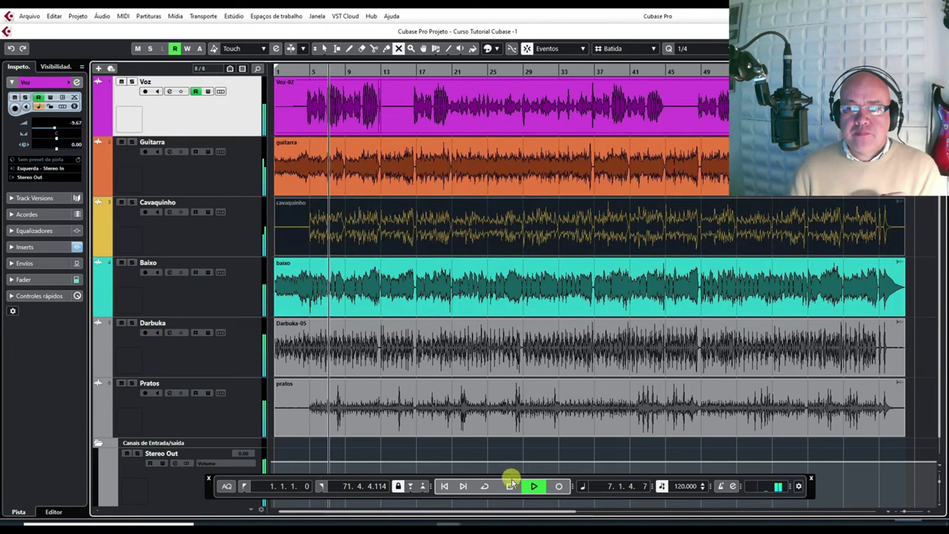
pyautogui.click(509, 487)
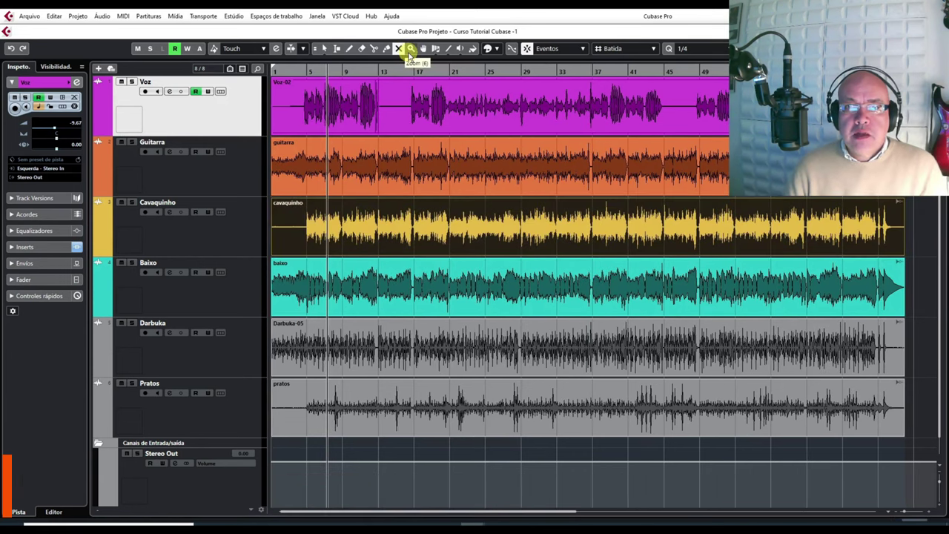
# Zoom in twice on the arrangement around the Baixo and Darbuka events with the Zoom tool
pyautogui.click(411, 48)
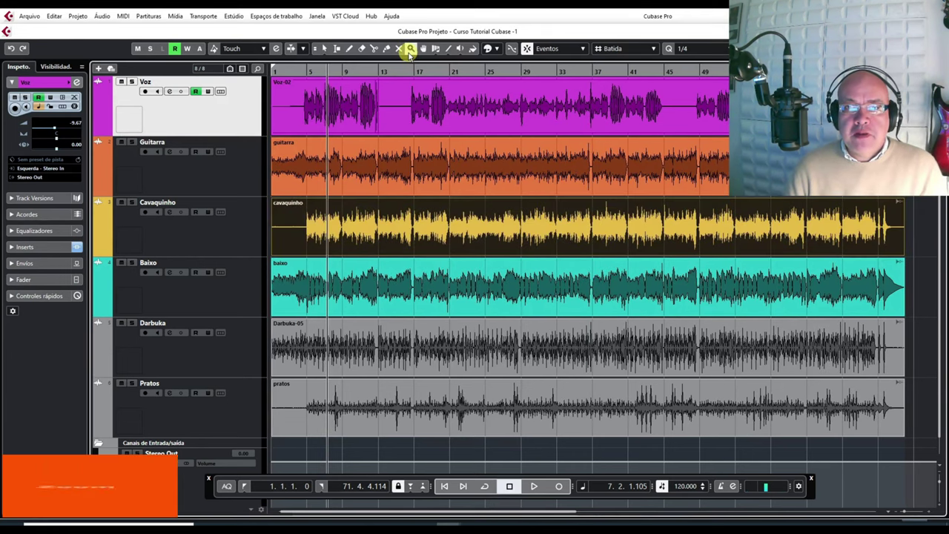
pyautogui.click(523, 282)
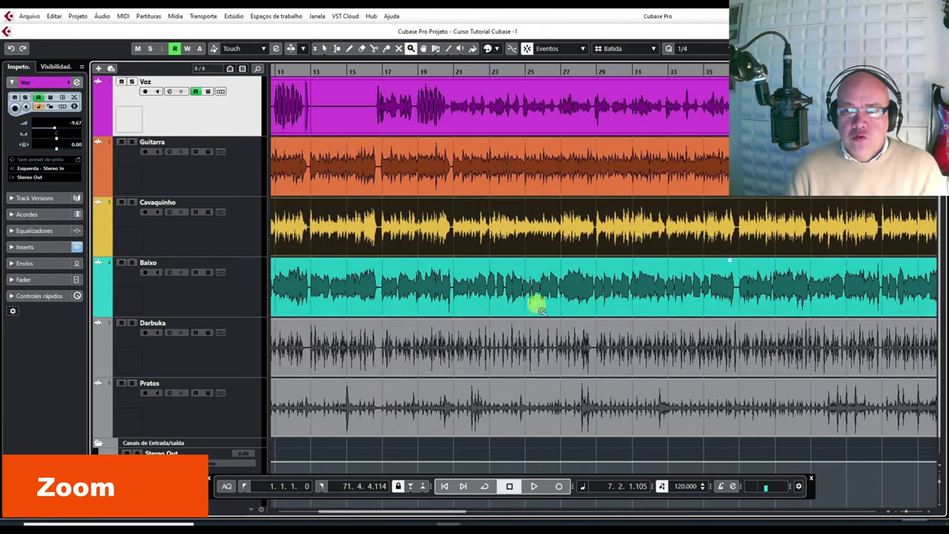
pyautogui.click(568, 349)
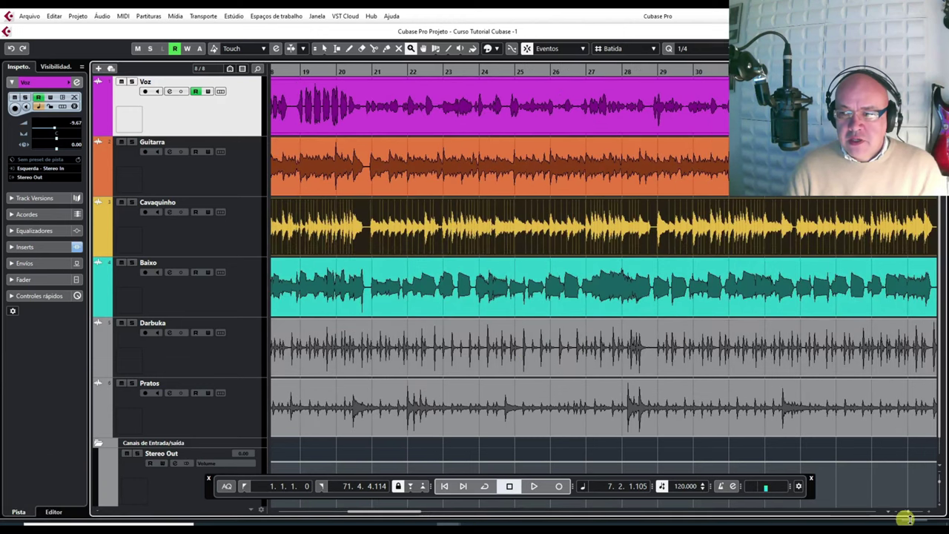
# Zoom in twice on the Pratos event with the Zoom tool, and zoom back out to view the entire project
pyautogui.click(671, 402)
pyautogui.click(670, 403)
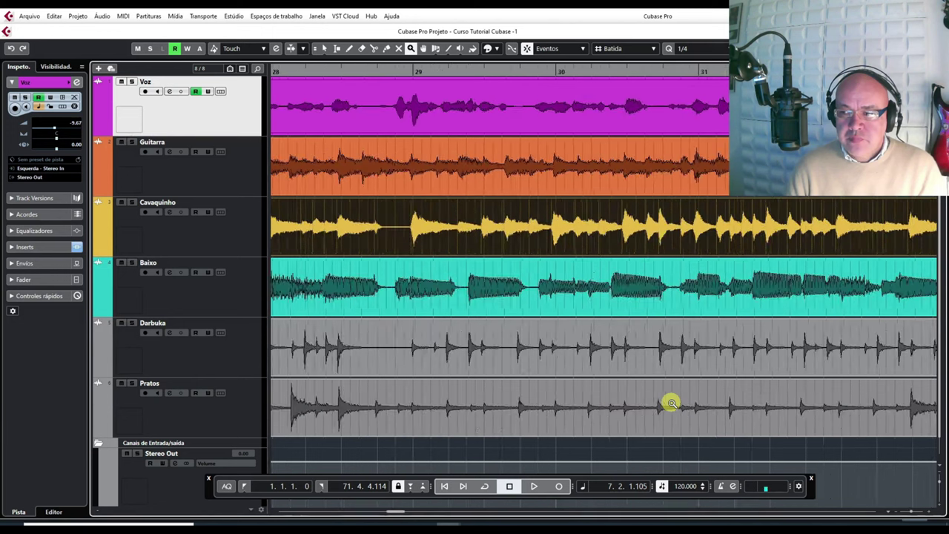
pyautogui.moveTo(910, 512); pyautogui.dragTo(908, 513)
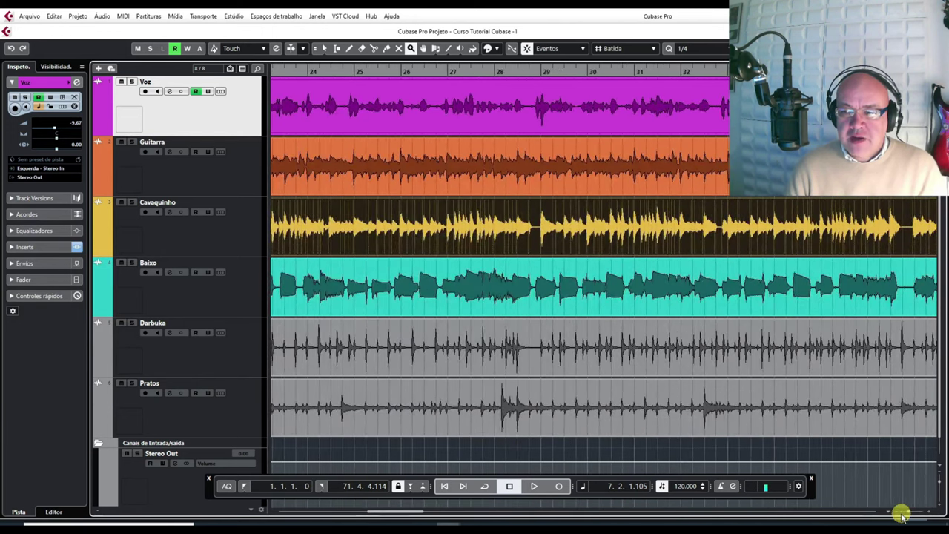
pyautogui.click(890, 513)
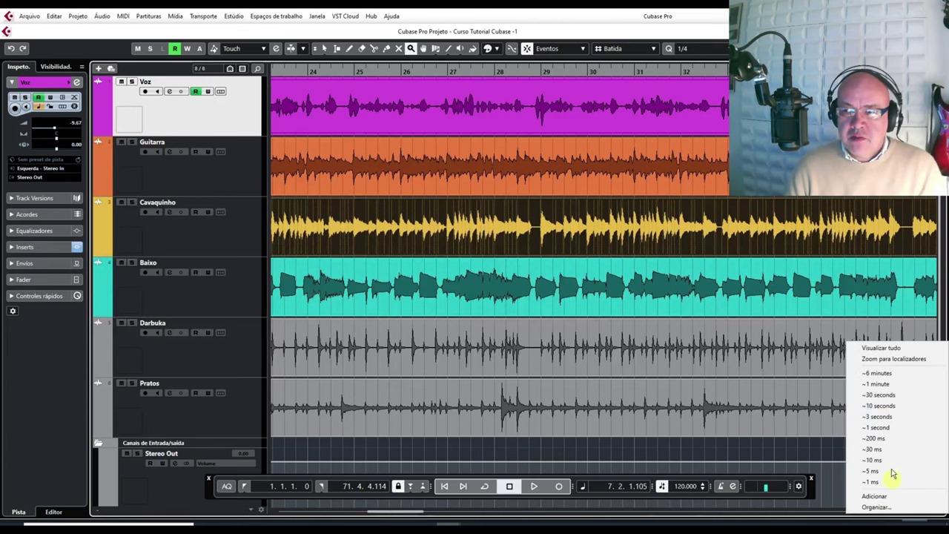
pyautogui.click(880, 348)
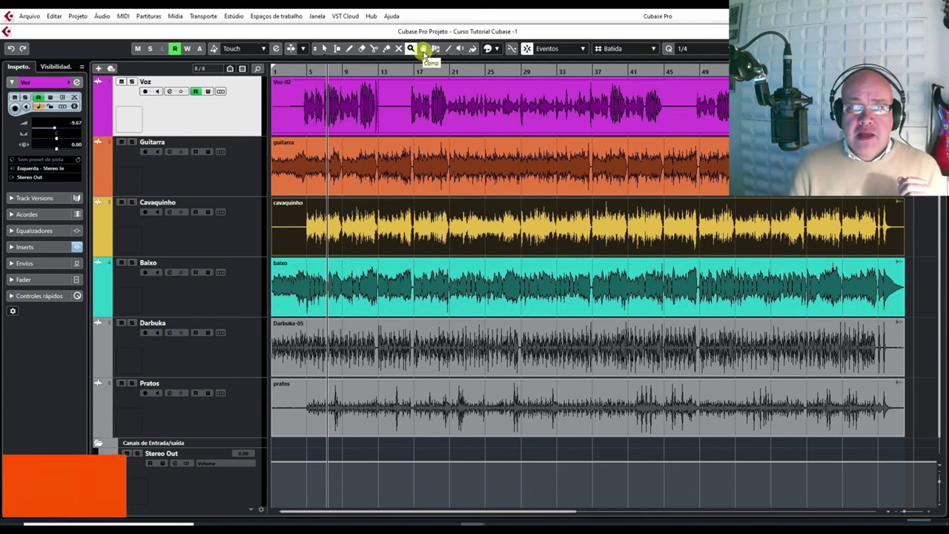
# Activate the Comp tool
pyautogui.click(424, 51)
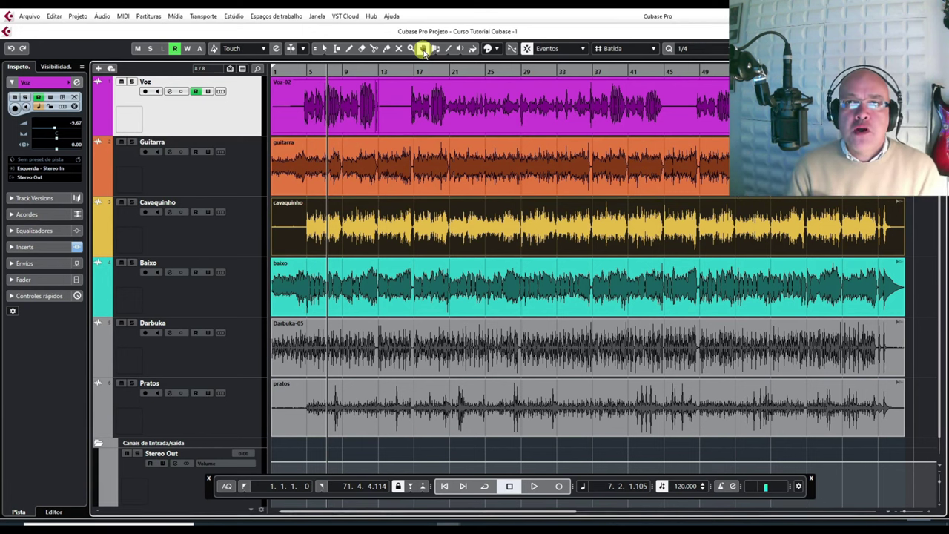
pyautogui.click(423, 48)
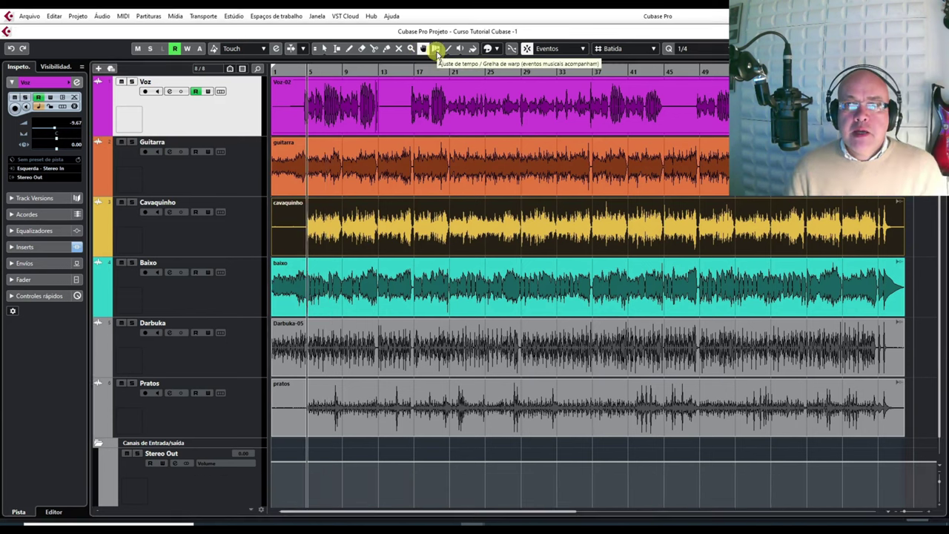
# Activate the Time Warp tool with musical events following, and open and close the tempo track editor
pyautogui.click(437, 49)
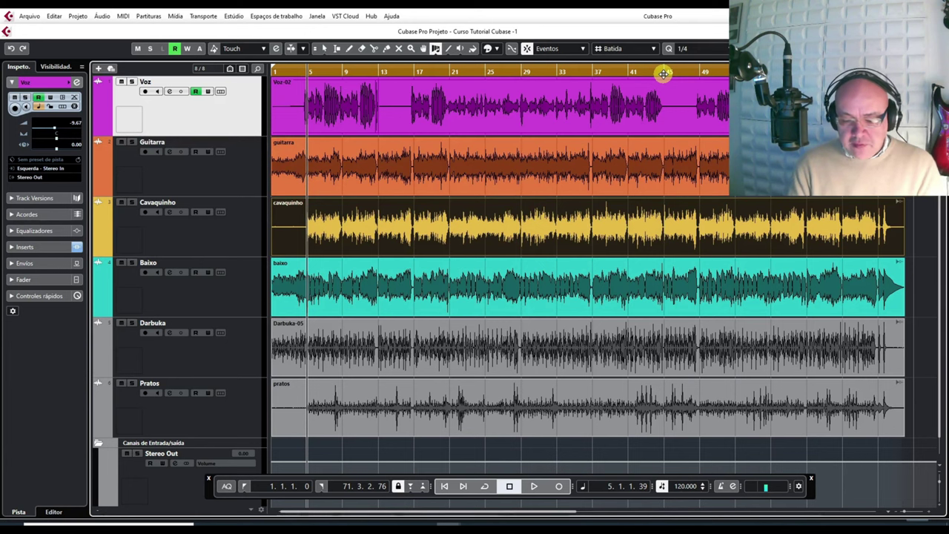
pyautogui.hotkey('ctrl', 't')
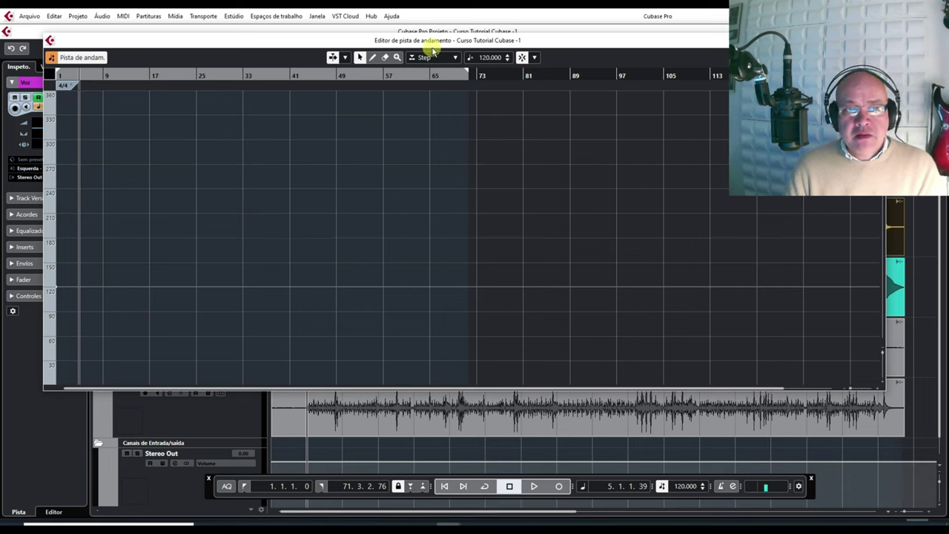
pyautogui.click(875, 40)
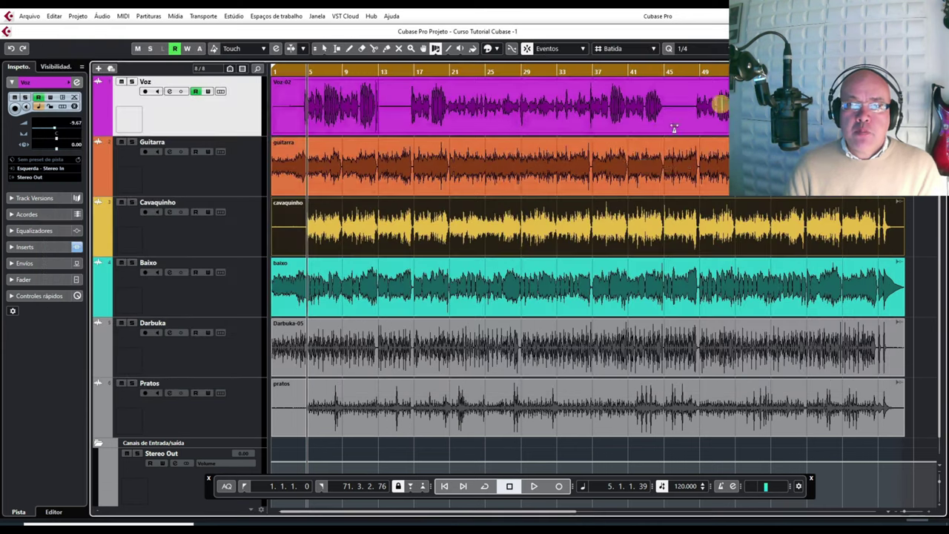
# Stretch the musical grid up to about bar 15 with Time Warp, giving an opening tempo of 83.135, and audition both tempo sections
pyautogui.click(437, 50)
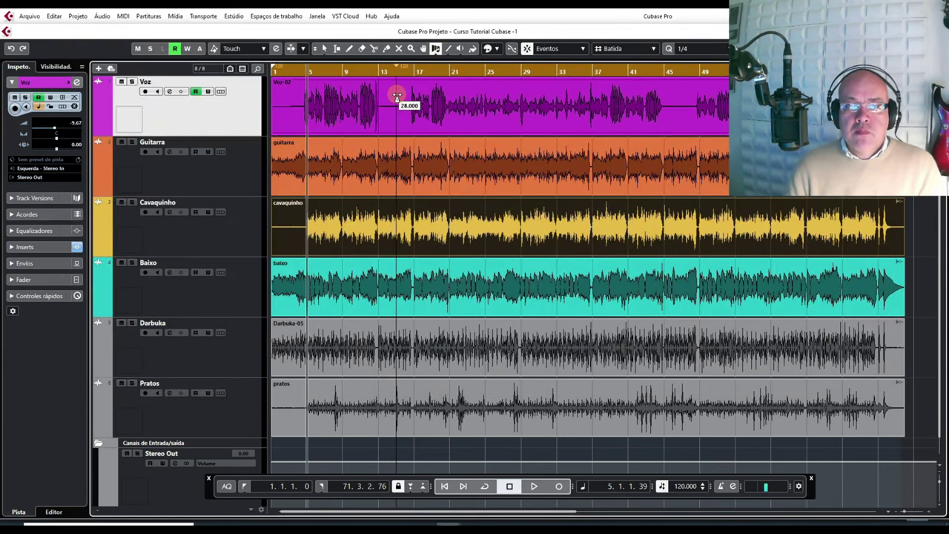
pyautogui.moveTo(396, 97); pyautogui.dragTo(458, 101)
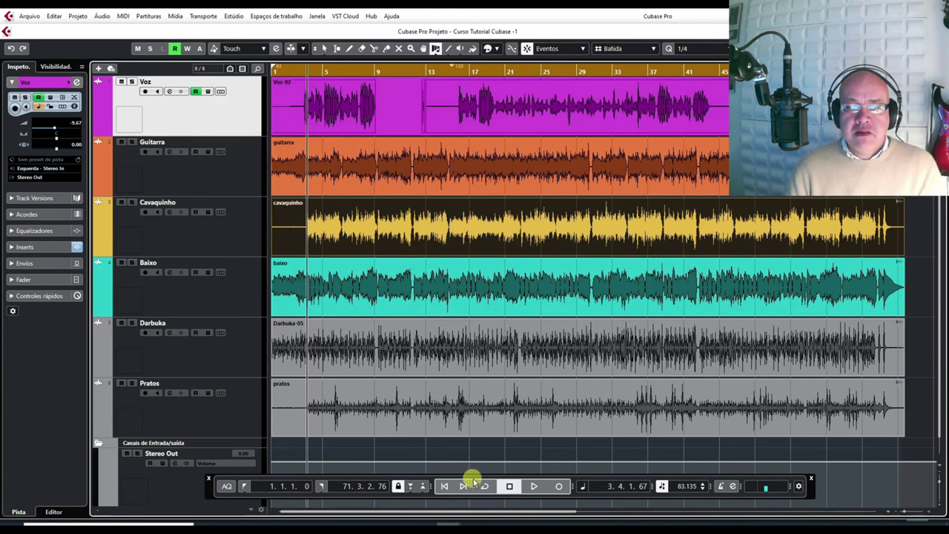
pyautogui.click(444, 486)
pyautogui.click(532, 487)
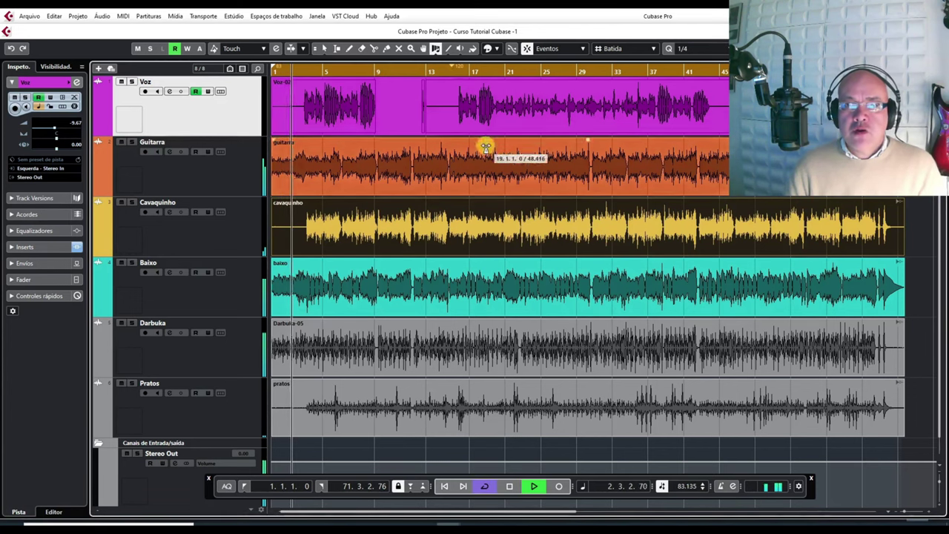
pyautogui.click(444, 67)
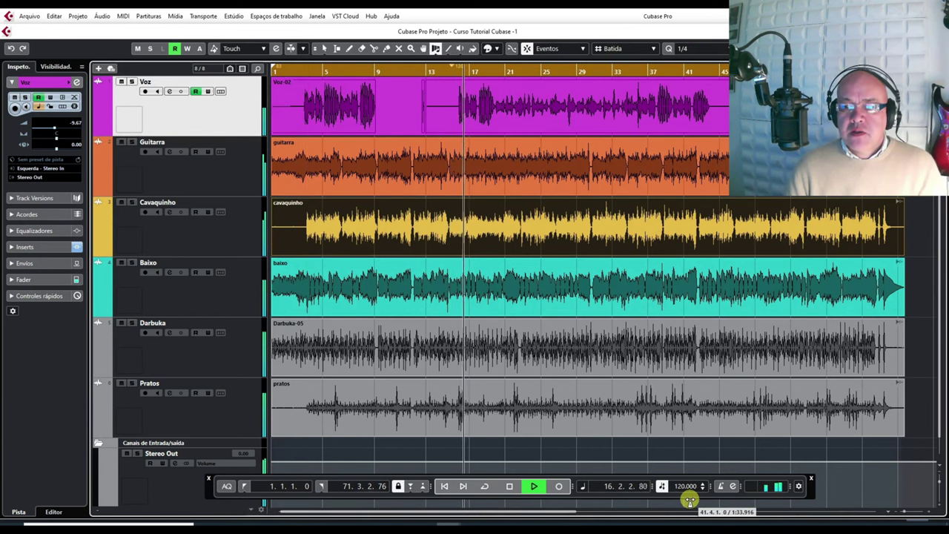
pyautogui.click(511, 488)
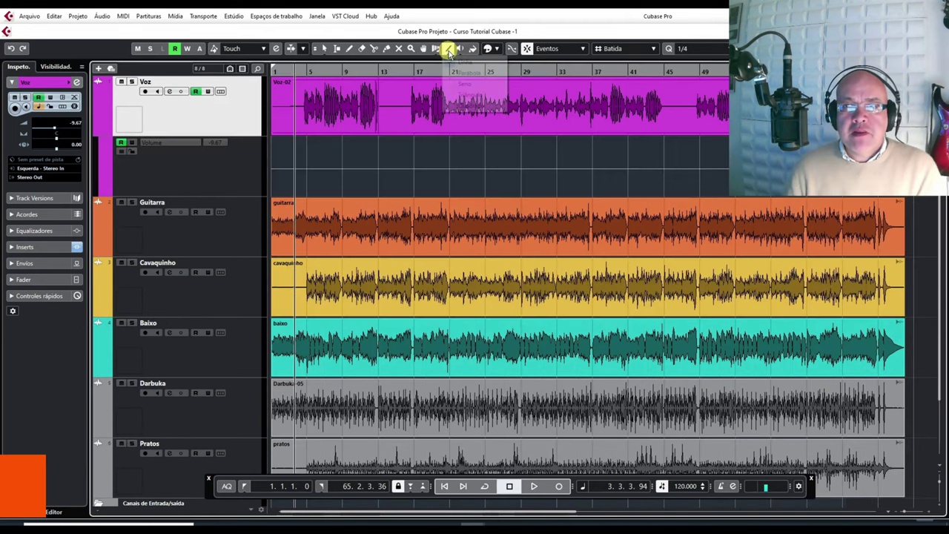
# Draw a rising line from about bar 5 to 9 and a rising parabola from bar 13 to 20 in the Voz volume automation
pyautogui.click(449, 53)
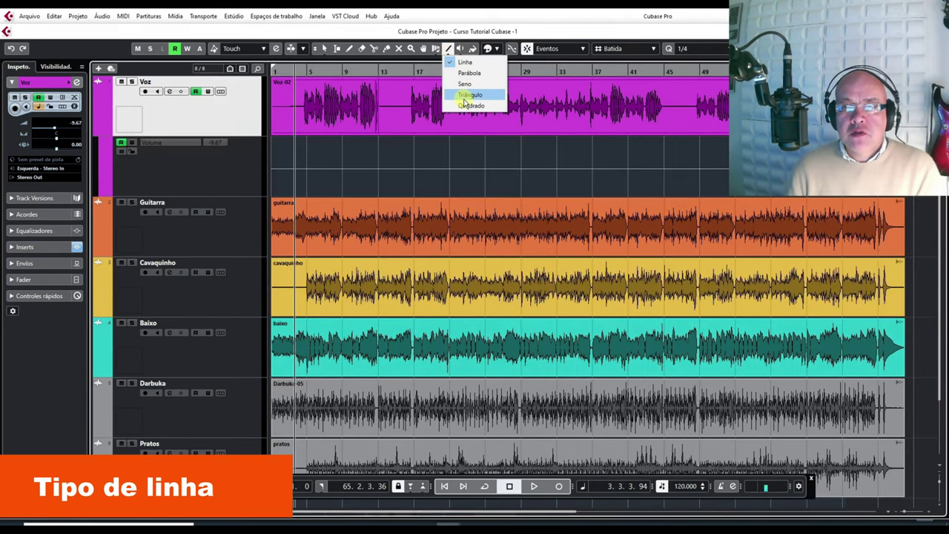
pyautogui.click(308, 167)
pyautogui.moveTo(305, 169); pyautogui.dragTo(348, 162)
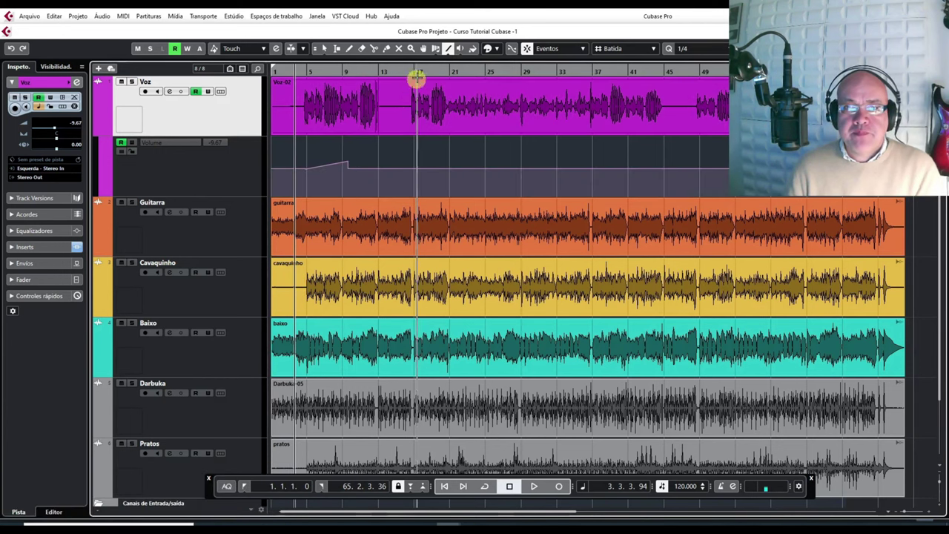
pyautogui.click(448, 48)
pyautogui.click(461, 75)
pyautogui.moveTo(382, 176)
pyautogui.mouseDown()
pyautogui.moveTo(405, 174)
pyautogui.moveTo(446, 146)
pyautogui.mouseUp()
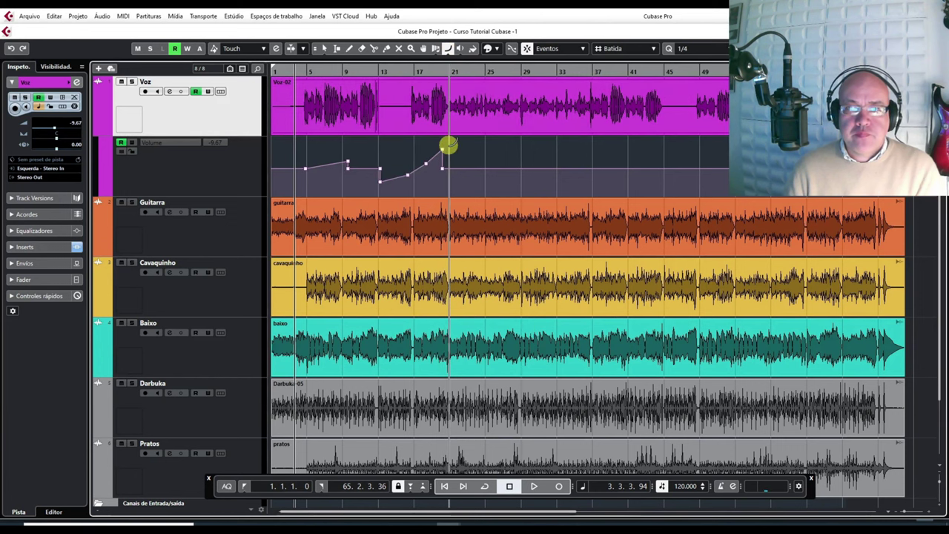
# Draw a sine wave around bars 26 to 28 and a triangle wave around bars 28 to 34 in the Voz volume automation
pyautogui.click(448, 48)
pyautogui.click(465, 80)
pyautogui.moveTo(500, 158)
pyautogui.mouseDown()
pyautogui.moveTo(498, 175)
pyautogui.moveTo(511, 143)
pyautogui.mouseUp()
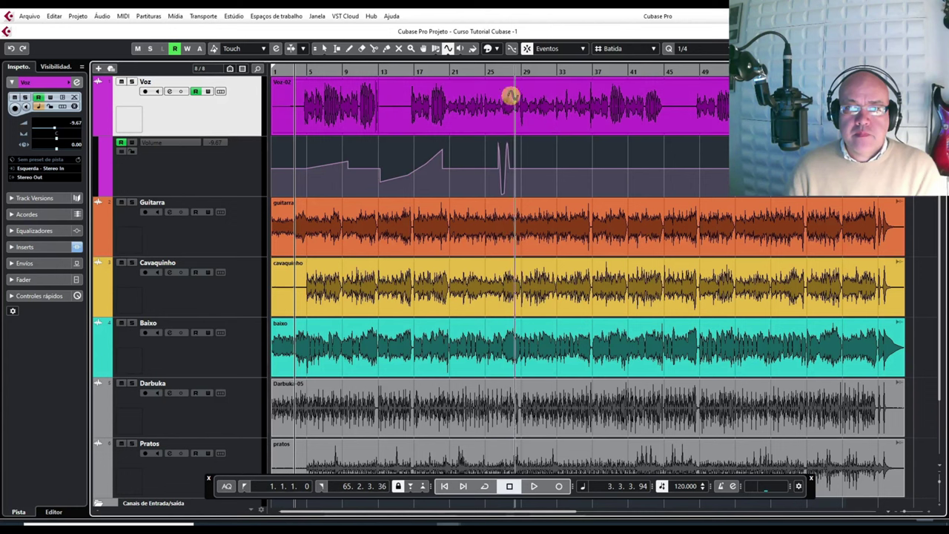
pyautogui.click(449, 48)
pyautogui.click(468, 95)
pyautogui.moveTo(517, 144); pyautogui.dragTo(570, 176)
# Draw a square wave from about bar 37 to 42 in the Voz volume automation
pyautogui.click(450, 49)
pyautogui.click(472, 106)
pyautogui.moveTo(594, 156); pyautogui.dragTo(642, 174)
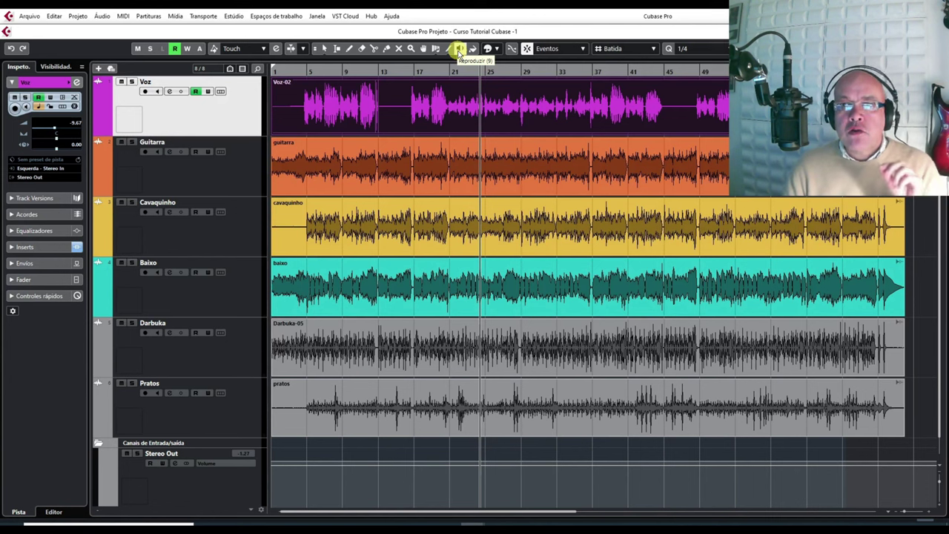
# Audition the baixo, cavaquinho and guitarra events individually with the Play tool
pyautogui.click(459, 49)
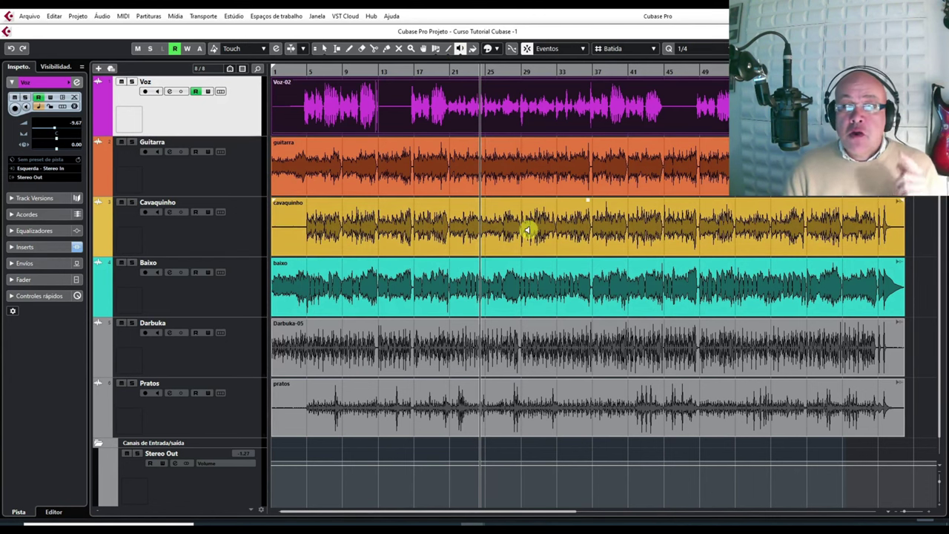
pyautogui.click(507, 291)
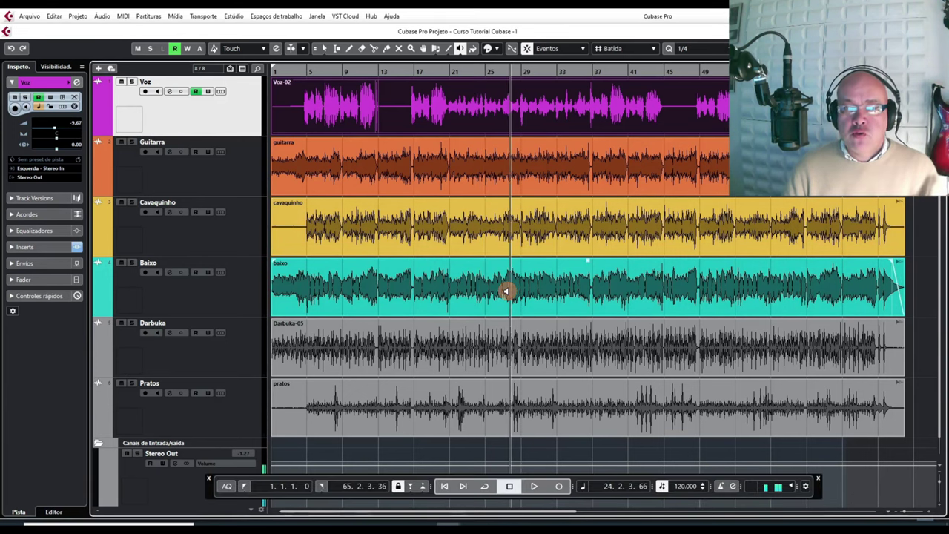
pyautogui.click(602, 229)
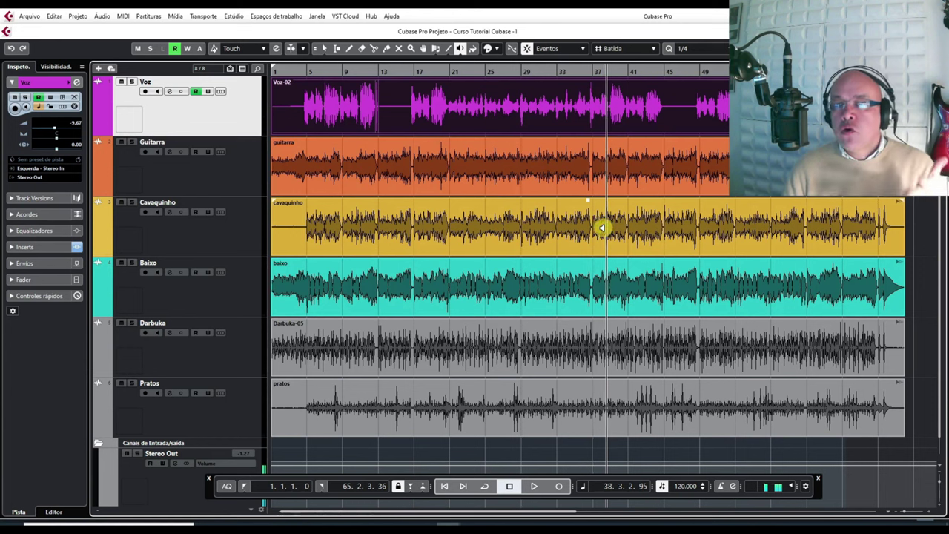
pyautogui.click(430, 170)
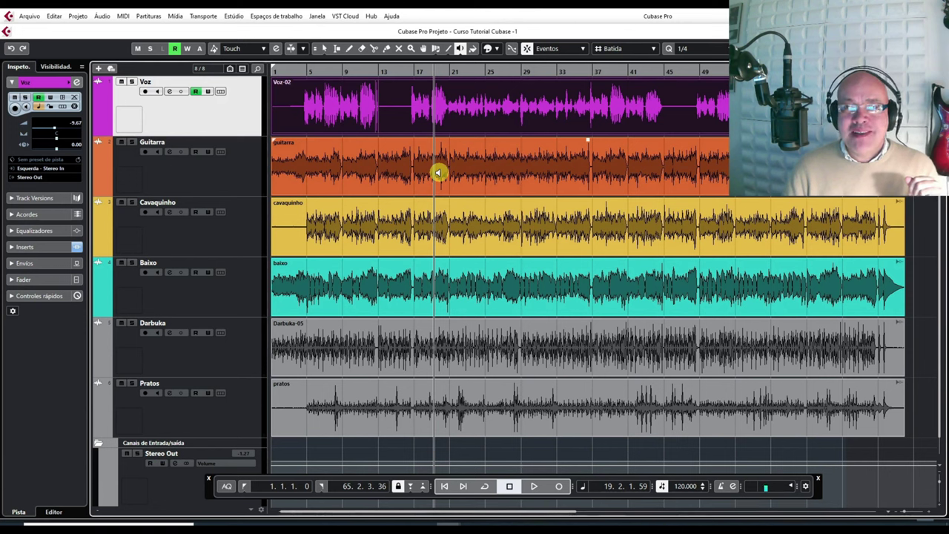
# Switch the audition tool to scrub mode and scrub the Voz-02, baixo and guitarra events
pyautogui.click(460, 48)
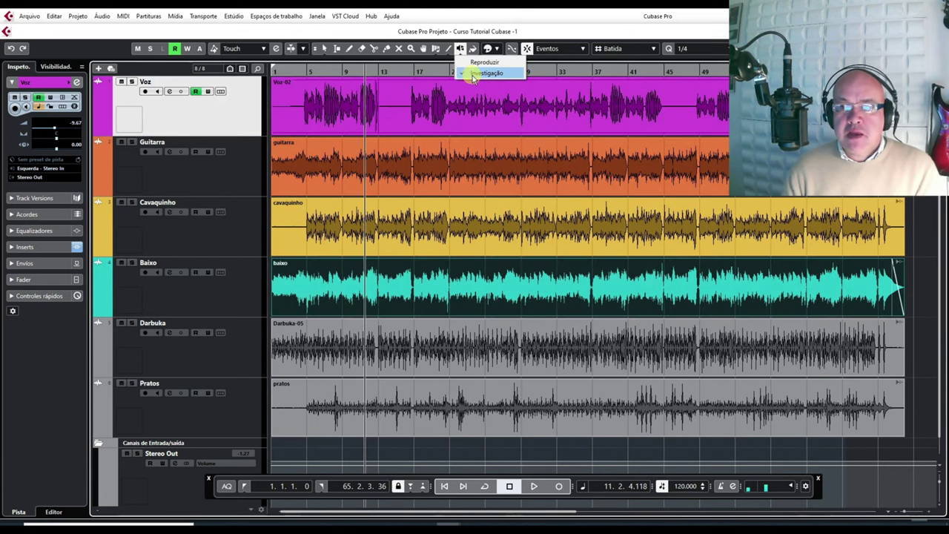
pyautogui.click(473, 75)
pyautogui.moveTo(448, 123)
pyautogui.mouseDown()
pyautogui.moveTo(529, 114)
pyautogui.moveTo(452, 115)
pyautogui.mouseUp()
pyautogui.moveTo(479, 274); pyautogui.dragTo(473, 275)
pyautogui.click(480, 160)
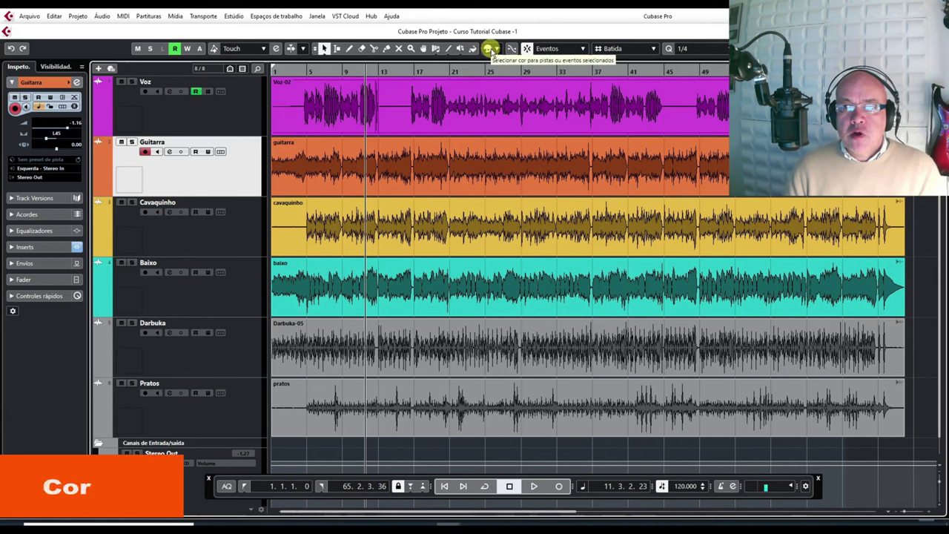
# Select the guitarra event and colour it blue from the Colorize palette
pyautogui.click(491, 50)
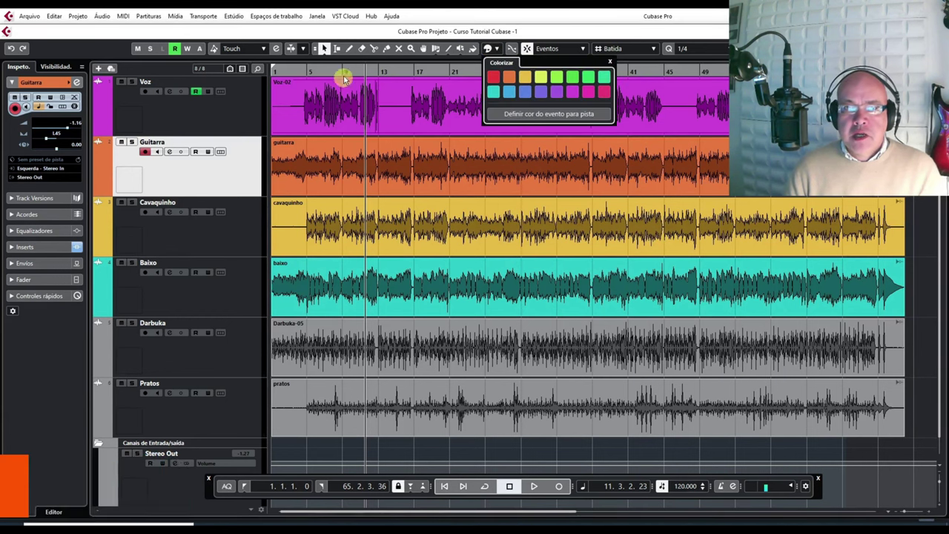
pyautogui.click(325, 49)
pyautogui.click(346, 181)
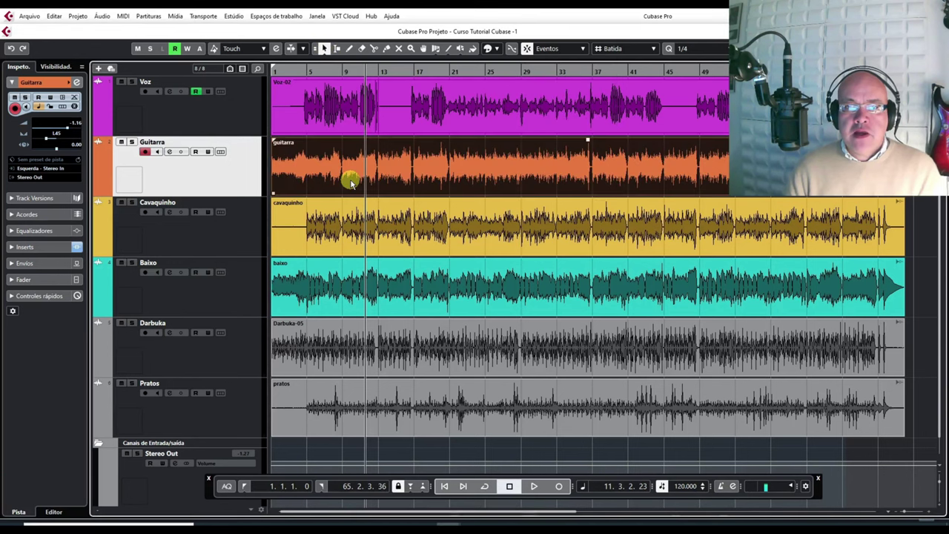
pyautogui.click(493, 49)
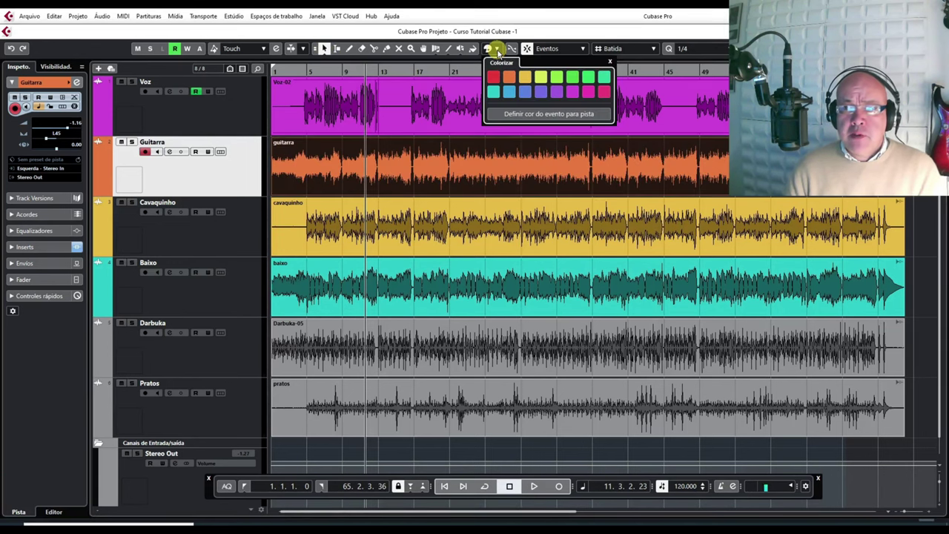
pyautogui.click(524, 91)
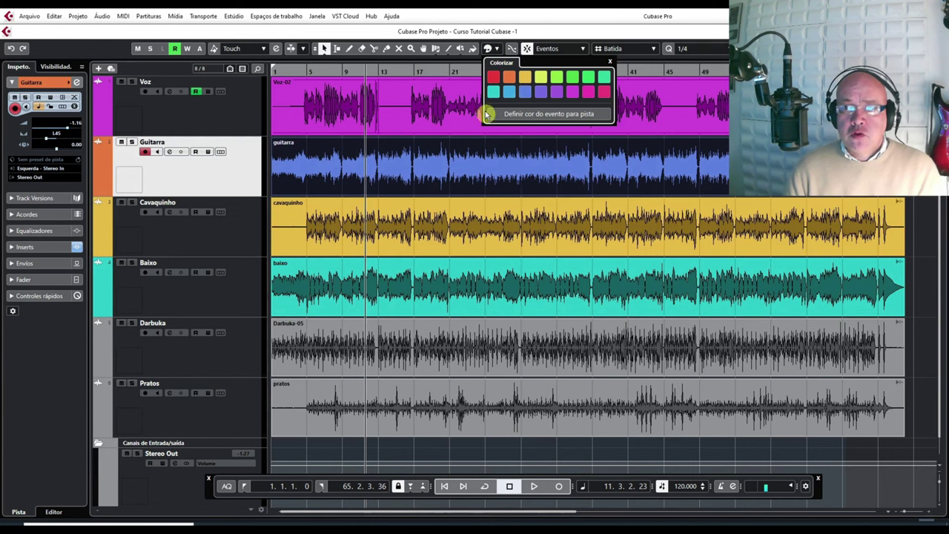
# With the Color tool, apply the baixo event's turquoise to the Darbuka-05 event and colour the pratos event yellow
pyautogui.click(475, 52)
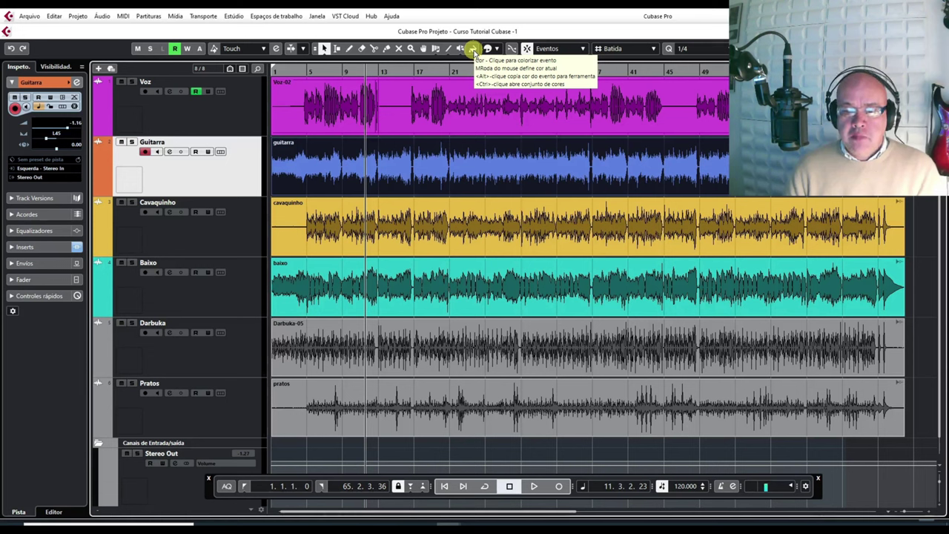
pyautogui.click(473, 49)
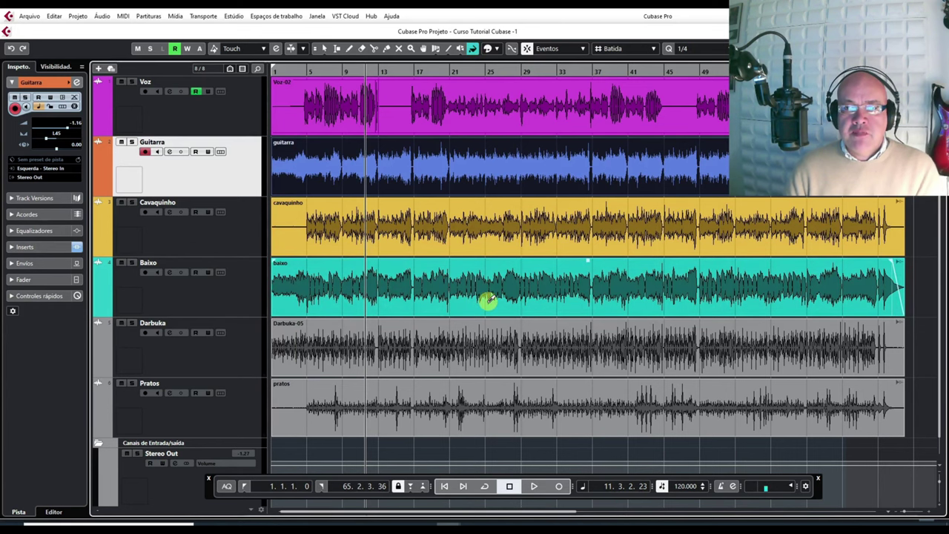
pyautogui.click(499, 349)
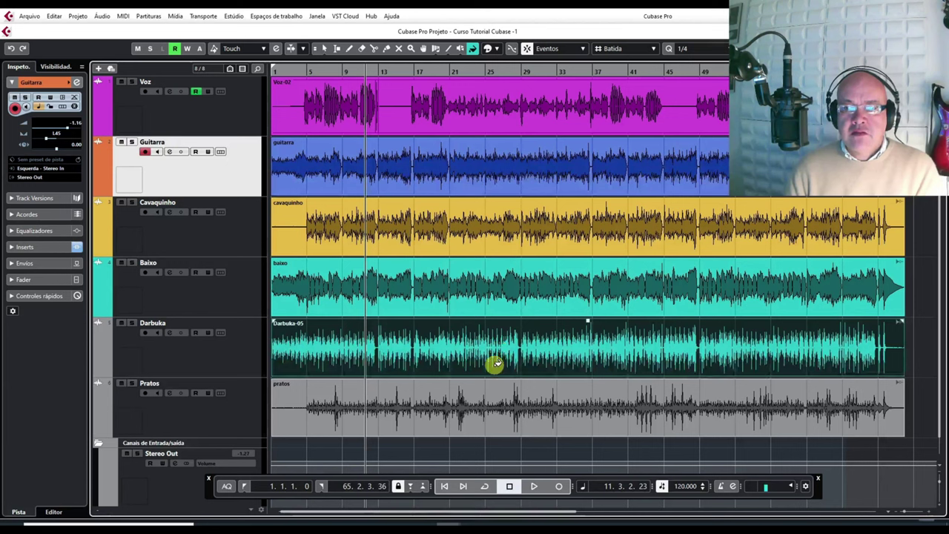
pyautogui.keyDown('ctrl'); pyautogui.click(493, 403); pyautogui.keyUp('ctrl')
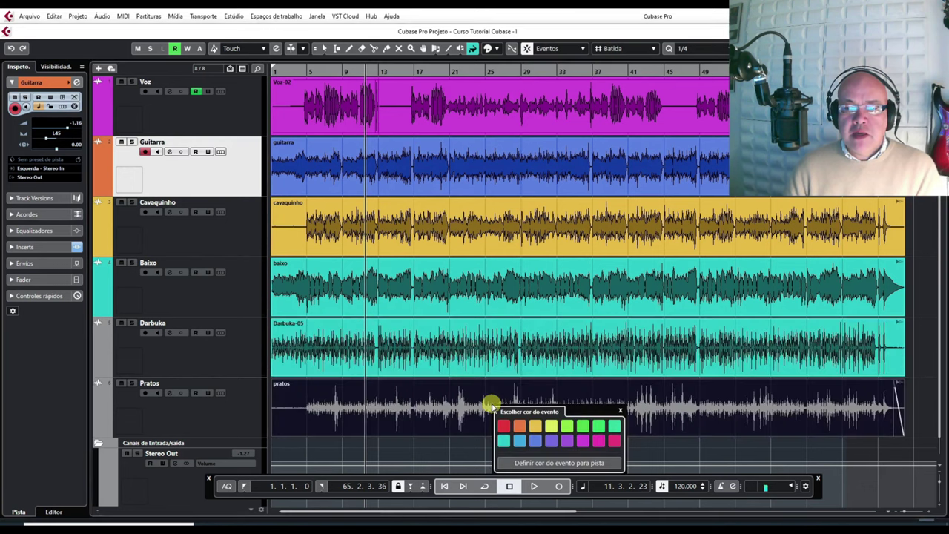
pyautogui.click(554, 427)
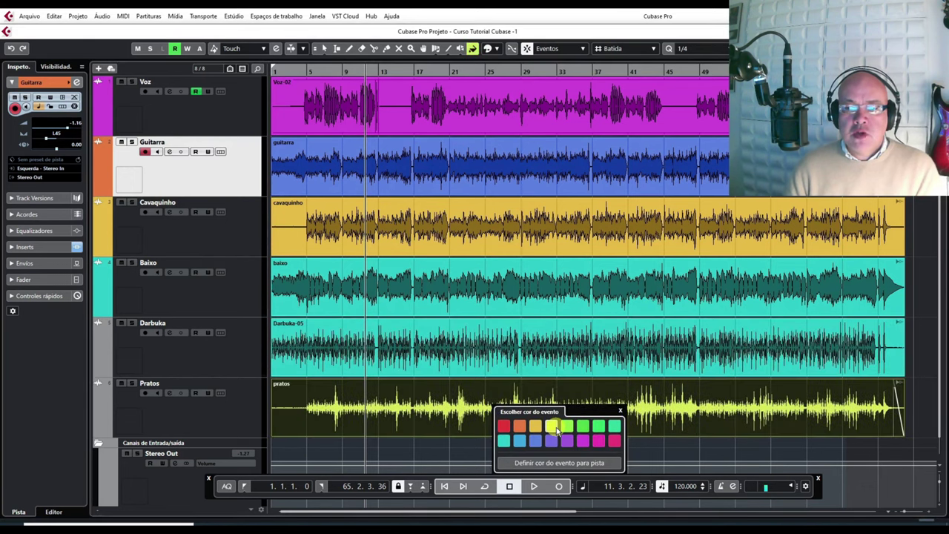